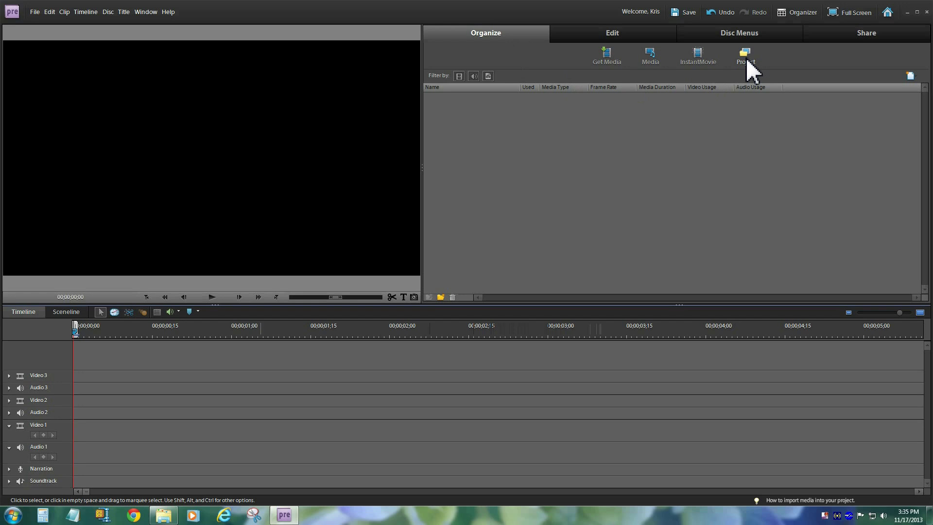
# Create a Black Video item and add it as a five-second clip on Video 1
pyautogui.click(910, 76)
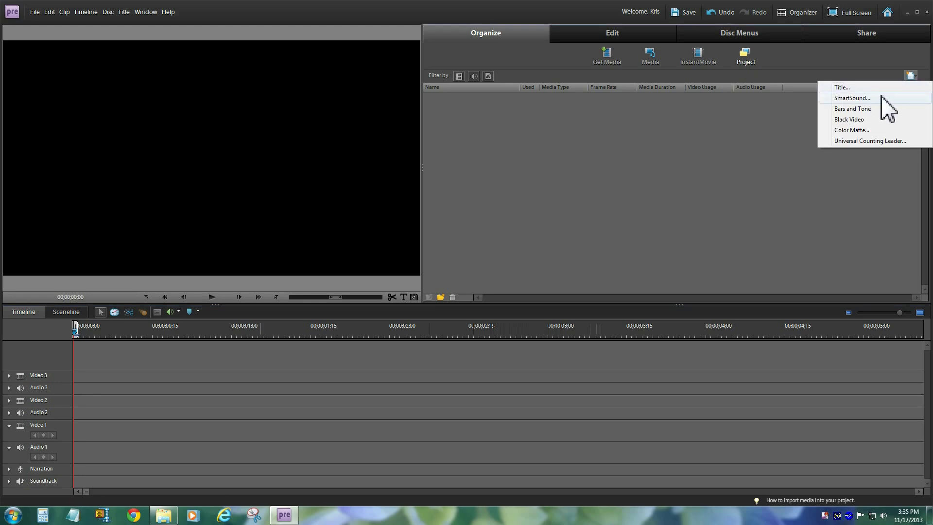
pyautogui.click(858, 119)
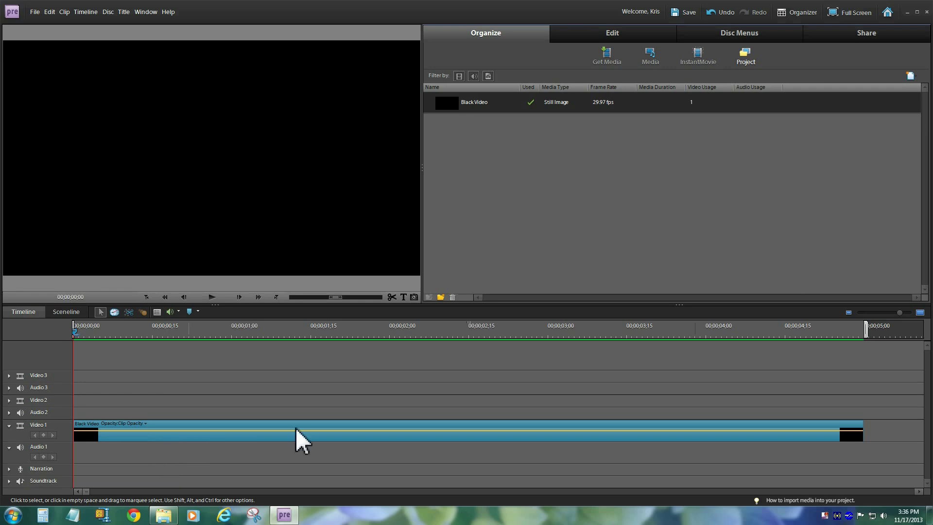
pyautogui.click(618, 38)
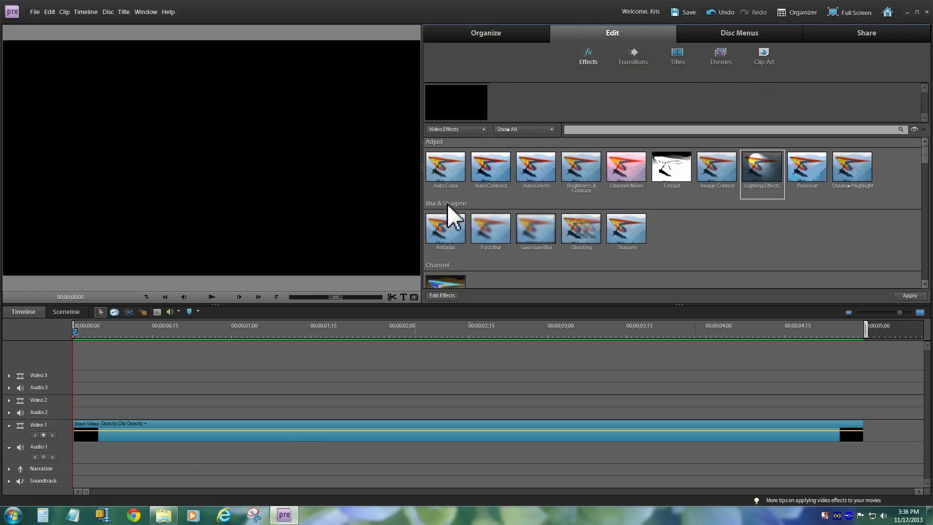
# Drag Lens Flare from Generate onto the Black Video clip and preview the glow
pyautogui.click(442, 237)
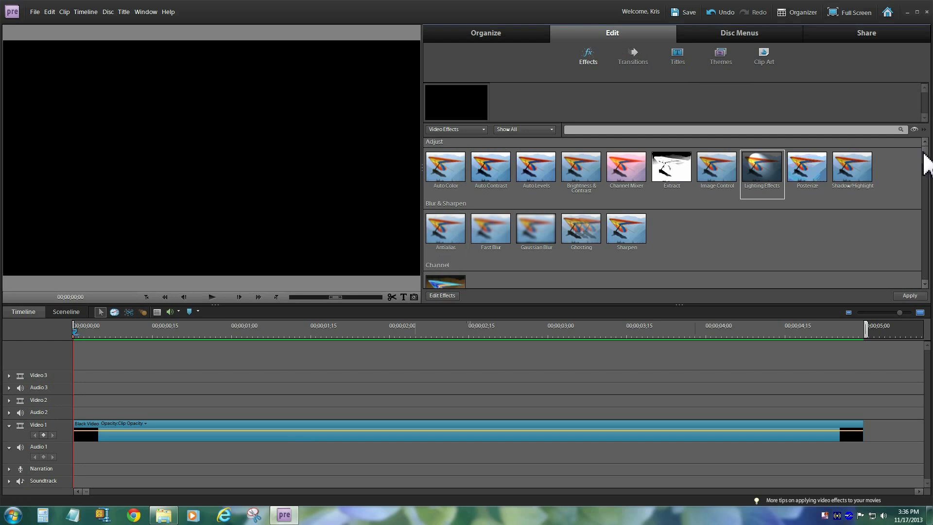
pyautogui.moveTo(926, 155); pyautogui.dragTo(925, 179)
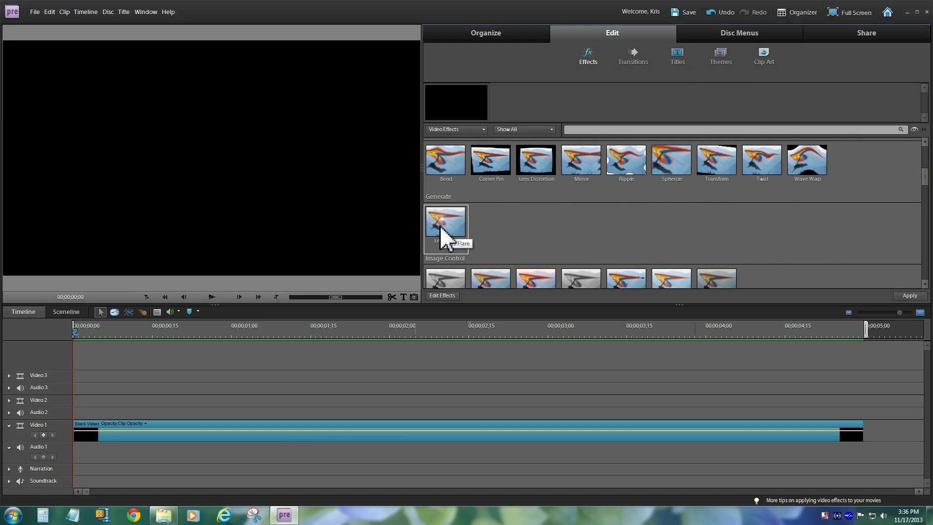
pyautogui.moveTo(447, 235); pyautogui.dragTo(230, 434)
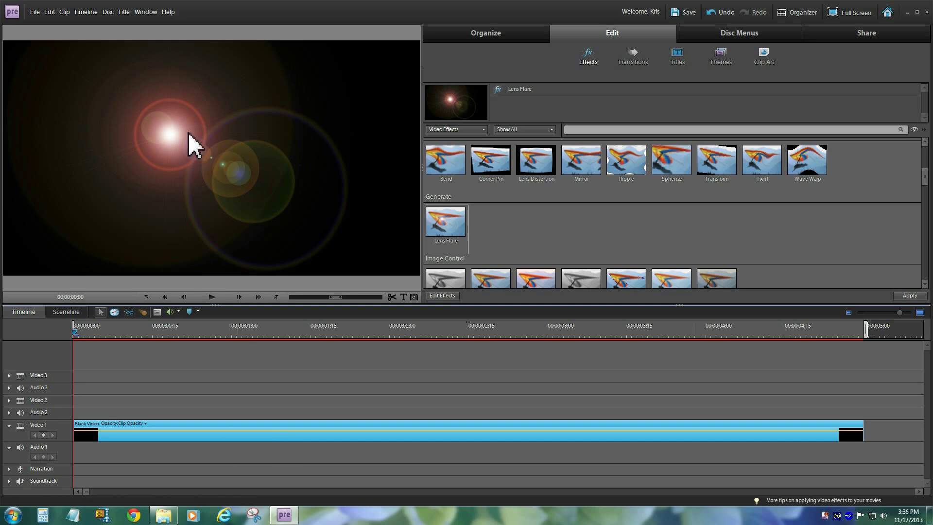
pyautogui.click(211, 297)
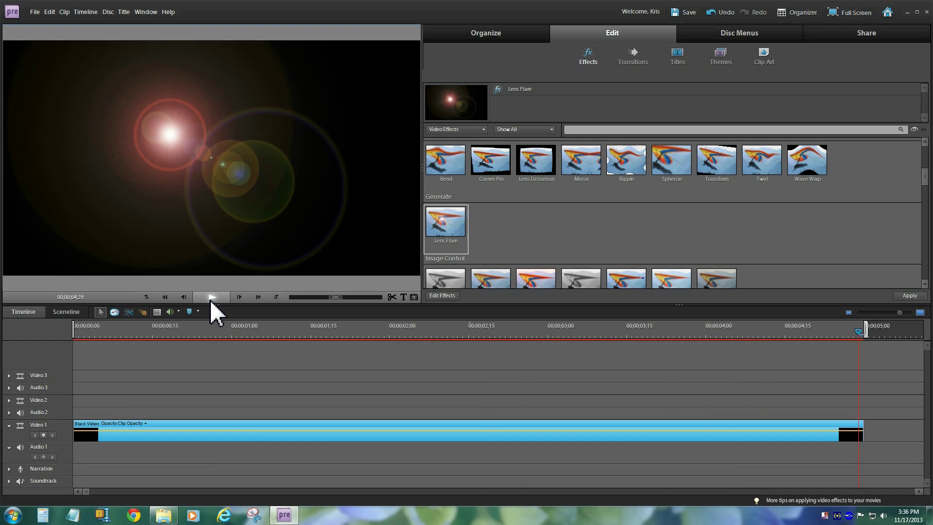
pyautogui.click(105, 332)
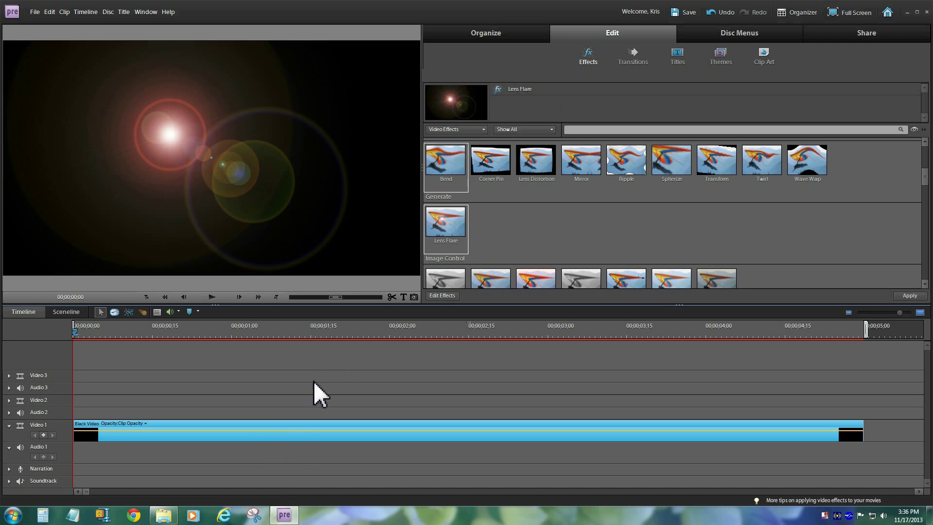
pyautogui.click(290, 395)
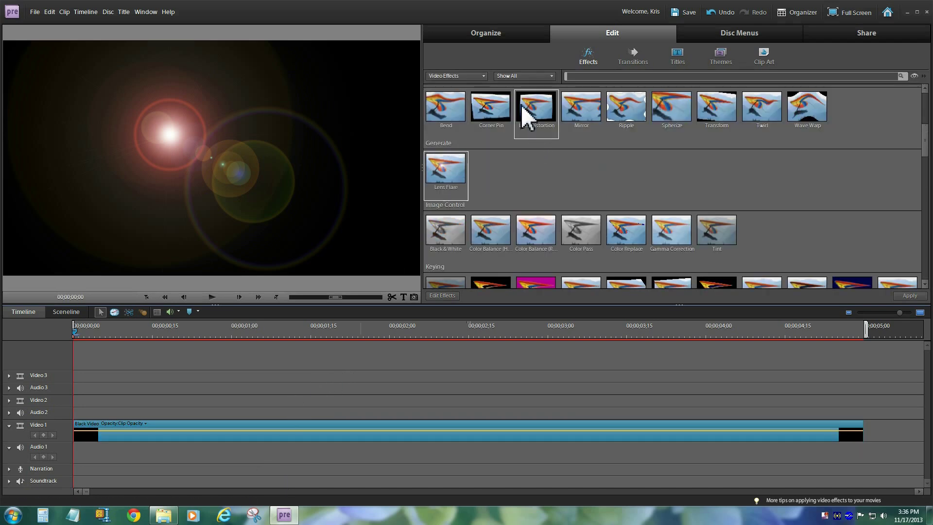
pyautogui.click(362, 439)
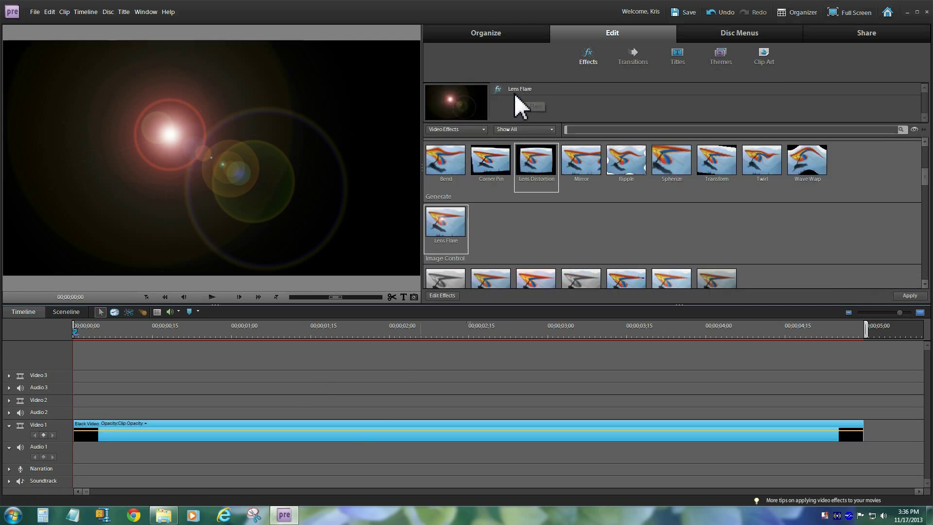
# Show the Lens Flare settings and keyframes, test Flare Brightness, and move to about 0;23
pyautogui.click(441, 296)
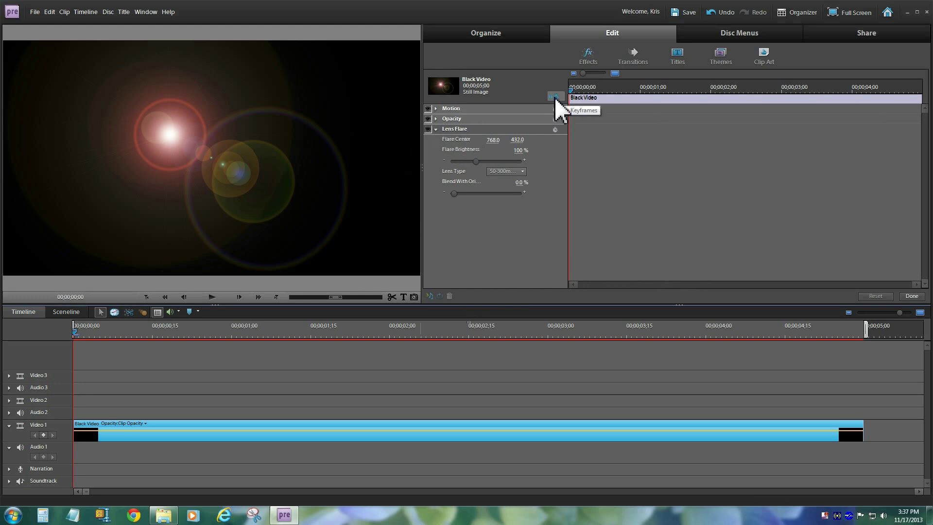
pyautogui.click(554, 97)
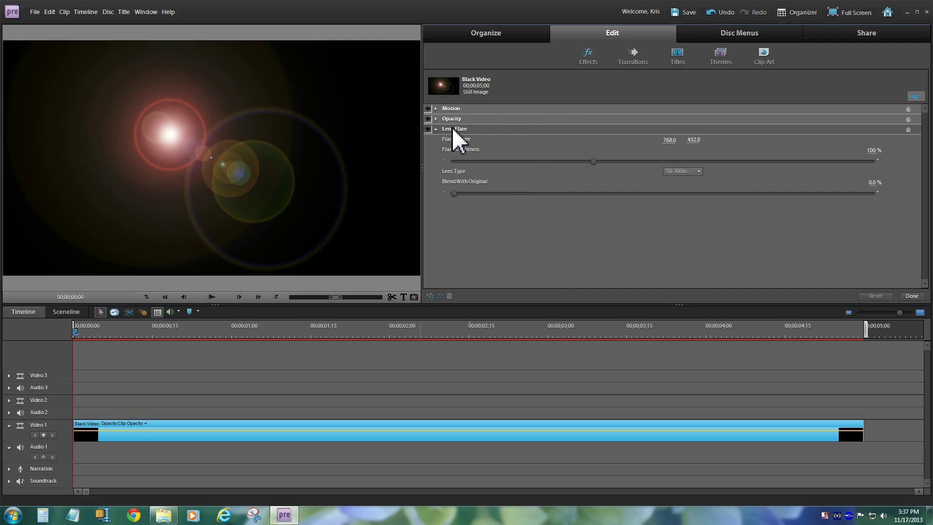
pyautogui.moveTo(594, 161); pyautogui.dragTo(491, 167)
pyautogui.moveTo(490, 167)
pyautogui.mouseDown()
pyautogui.moveTo(711, 167)
pyautogui.moveTo(591, 163)
pyautogui.mouseUp()
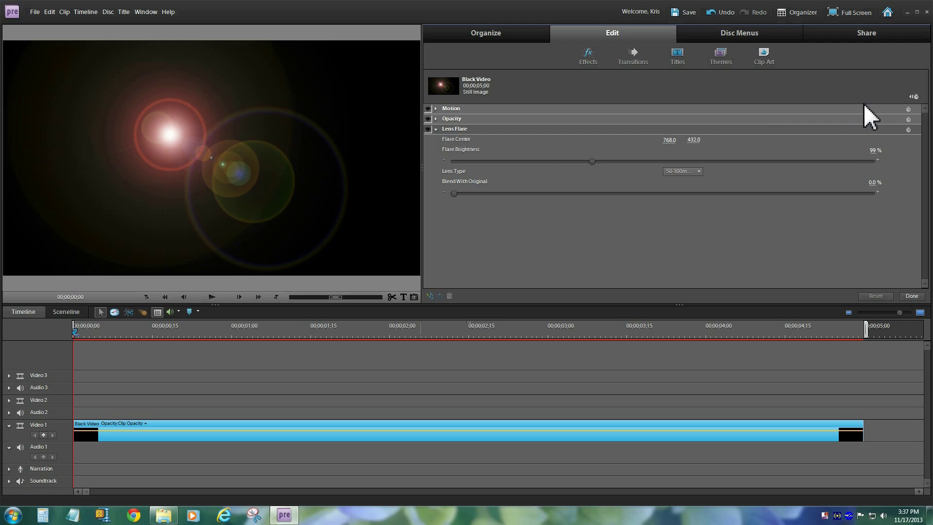
pyautogui.click(912, 96)
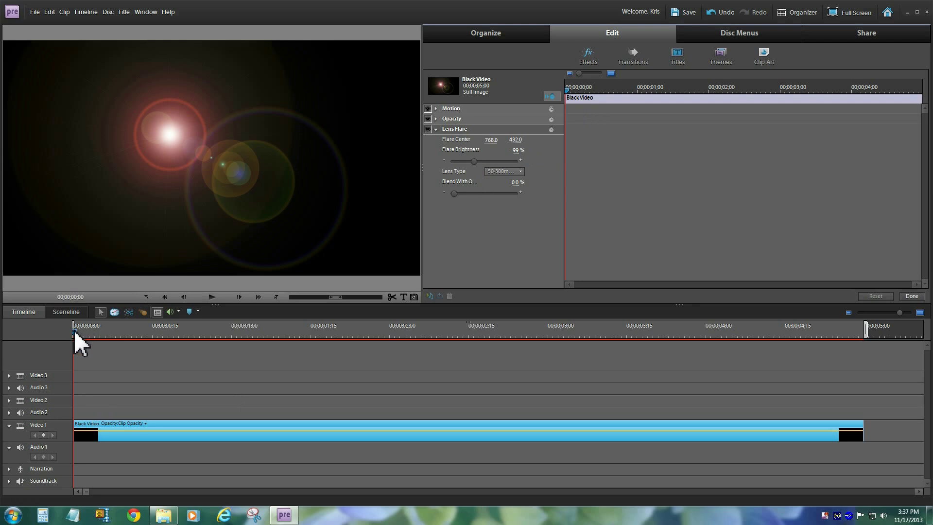
pyautogui.moveTo(74, 329); pyautogui.dragTo(194, 330)
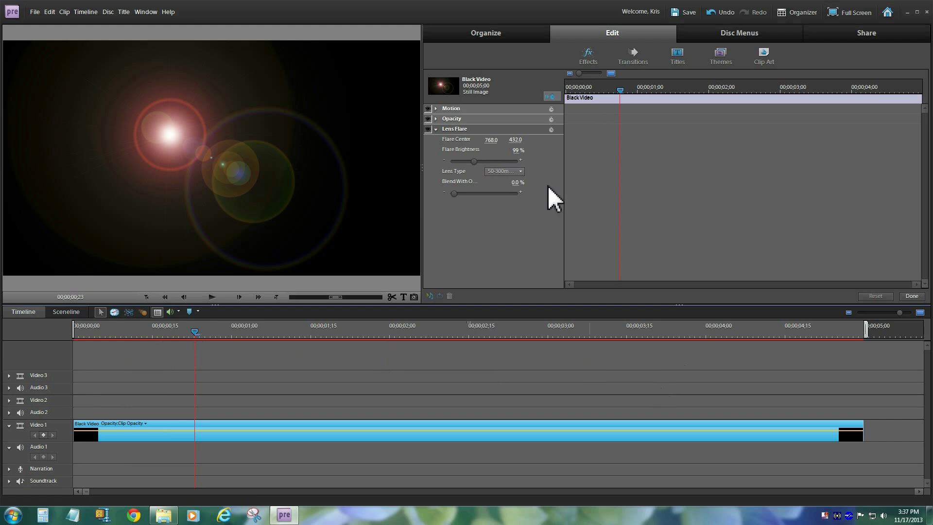
# Enable animation, set Flare Brightness to 0% at 0;23, and add keyframes at 3;26
pyautogui.click(551, 131)
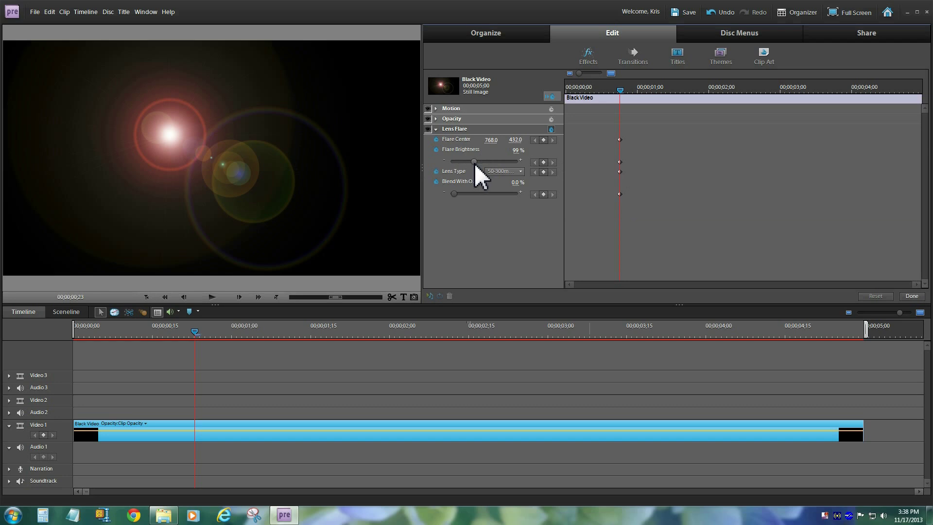
pyautogui.moveTo(473, 161); pyautogui.dragTo(435, 162)
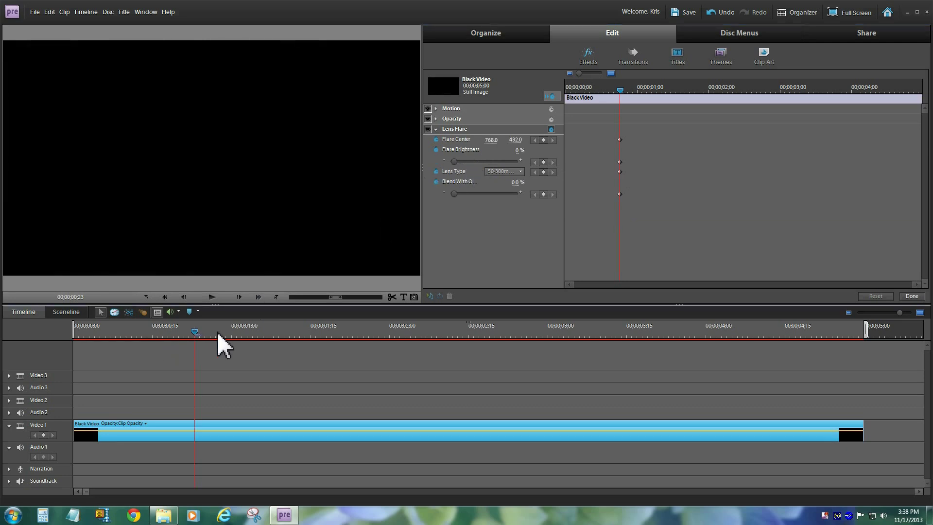
pyautogui.moveTo(216, 332); pyautogui.dragTo(686, 342)
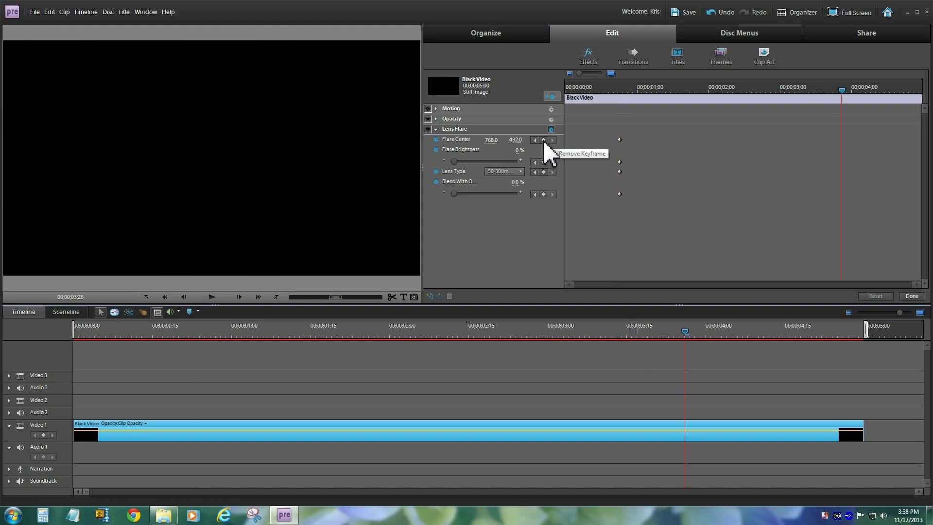
pyautogui.click(543, 141)
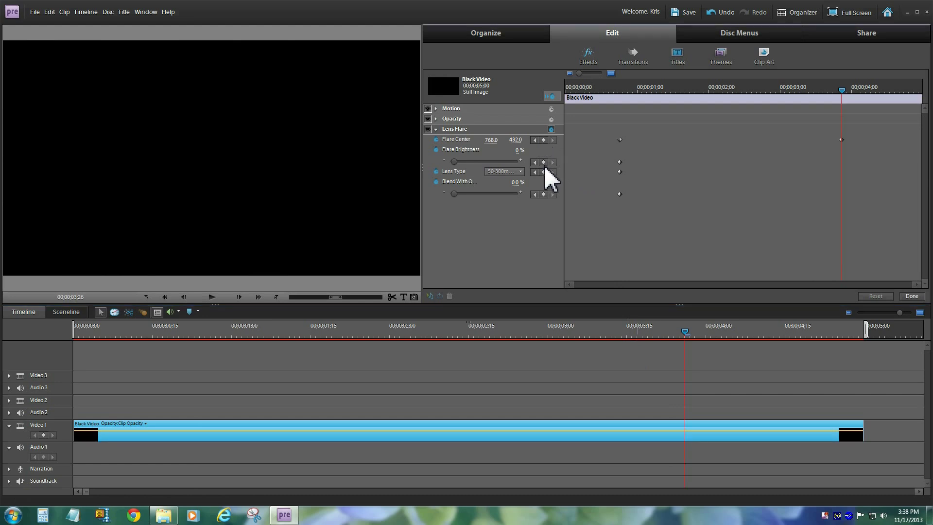
pyautogui.click(542, 162)
# Raise Flare Brightness to 171% near 2;11, then rewind to the clip start
pyautogui.moveTo(684, 331); pyautogui.dragTo(467, 341)
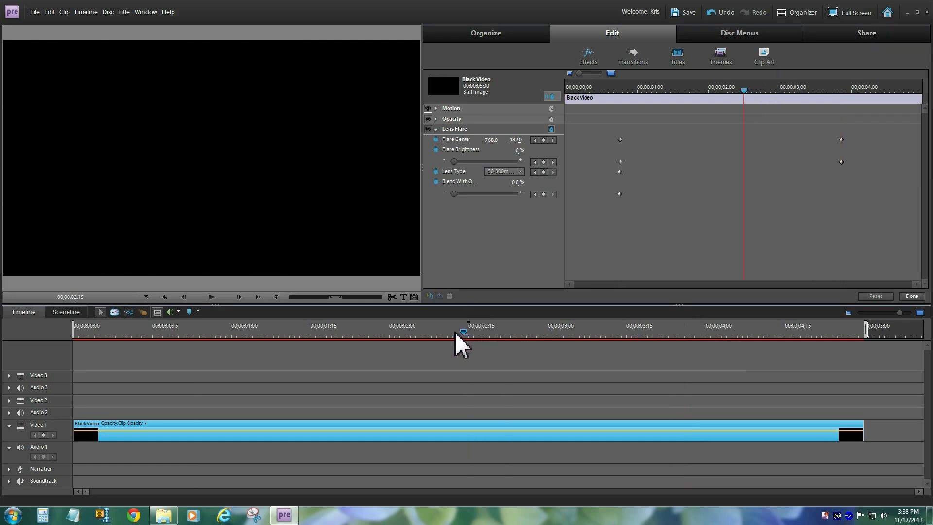
pyautogui.moveTo(471, 331); pyautogui.dragTo(458, 332)
pyautogui.moveTo(739, 89); pyautogui.dragTo(746, 89)
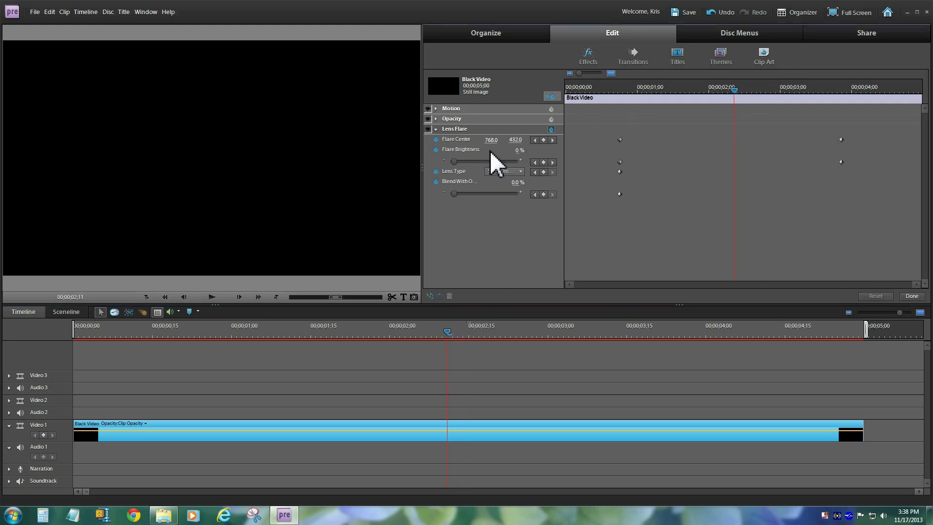
pyautogui.moveTo(457, 163); pyautogui.dragTo(490, 165)
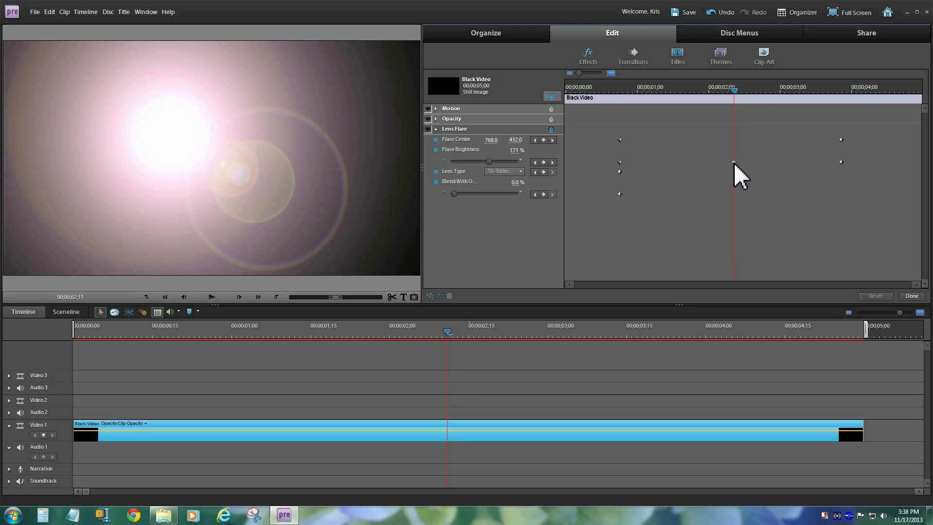
pyautogui.click(594, 90)
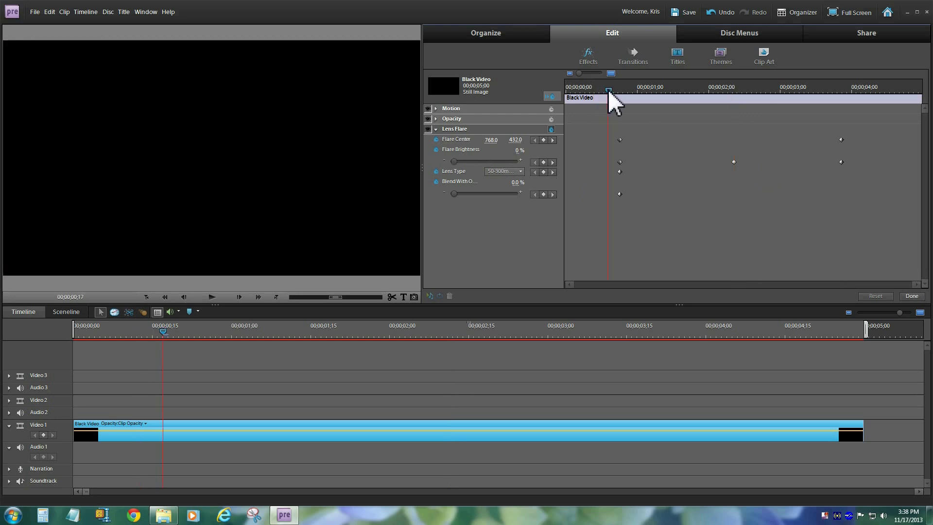
pyautogui.moveTo(607, 91)
pyautogui.mouseDown()
pyautogui.moveTo(838, 83)
pyautogui.moveTo(543, 93)
pyautogui.mouseUp()
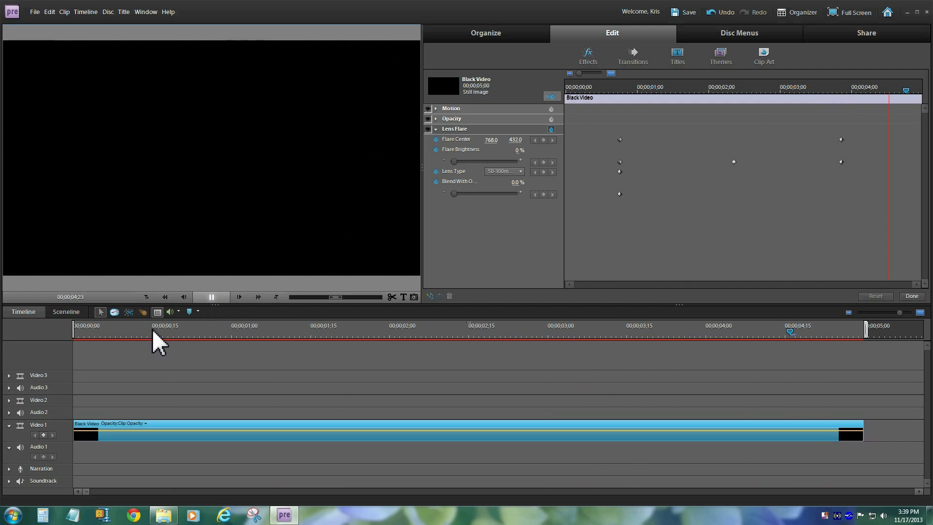
pyautogui.press('Home')
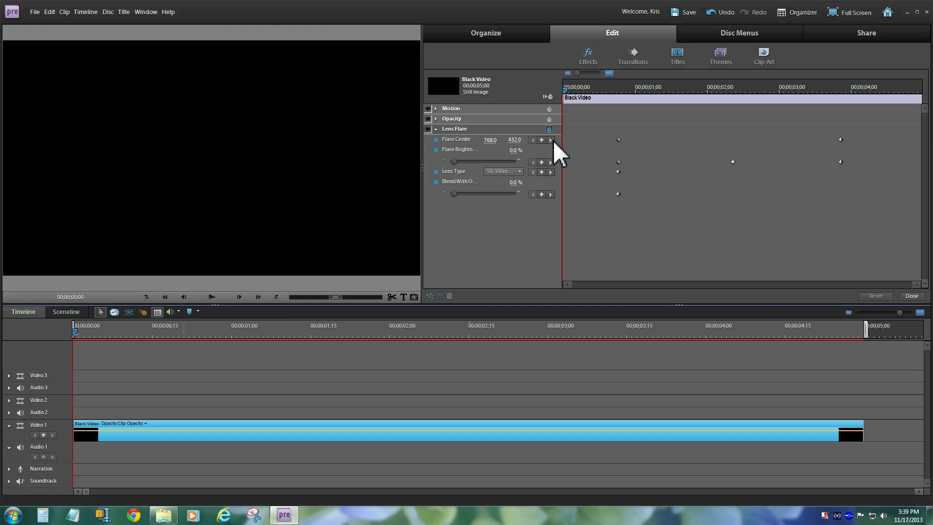
# Set the first keyframe's Flare Center to 100, 540
pyautogui.click(553, 140)
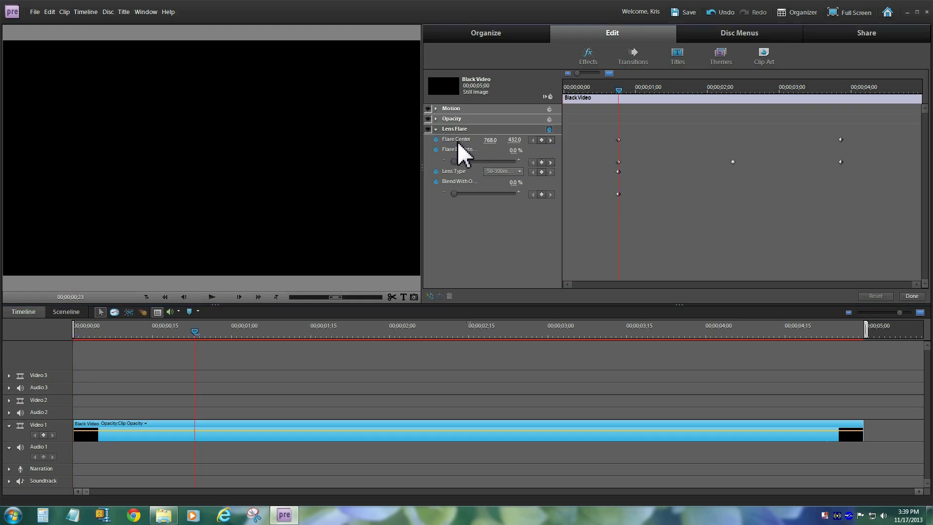
pyautogui.moveTo(561, 162); pyautogui.dragTo(585, 165)
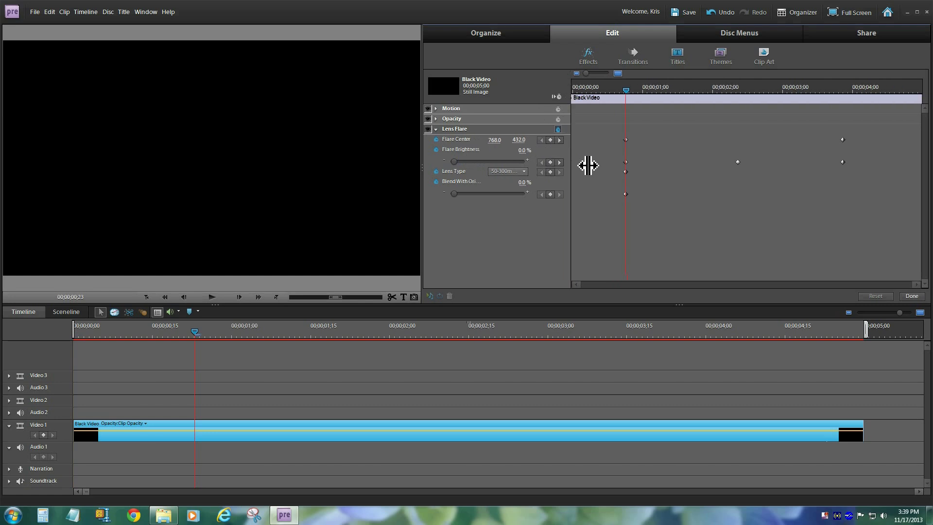
pyautogui.click(504, 141)
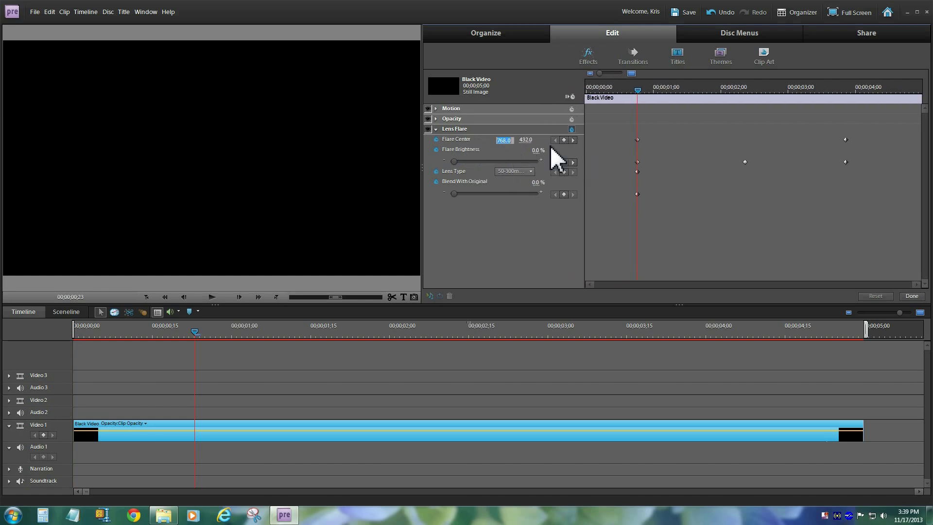
pyautogui.write('100')
pyautogui.click(527, 139)
# Set the ending keyframe's Flare Center to 1820, 540 and return to the start
pyautogui.click(573, 141)
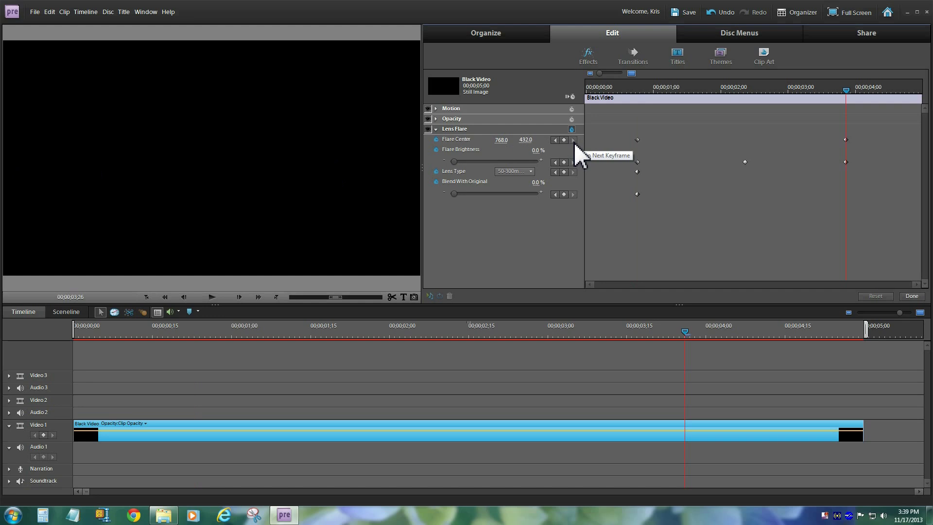
pyautogui.click(505, 139)
pyautogui.write('1920')
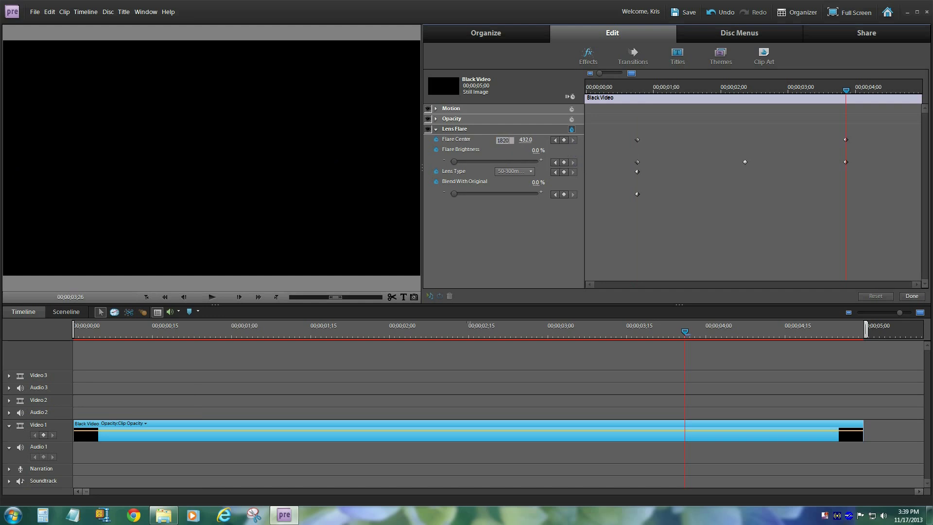
pyautogui.click(526, 139)
pyautogui.click(102, 333)
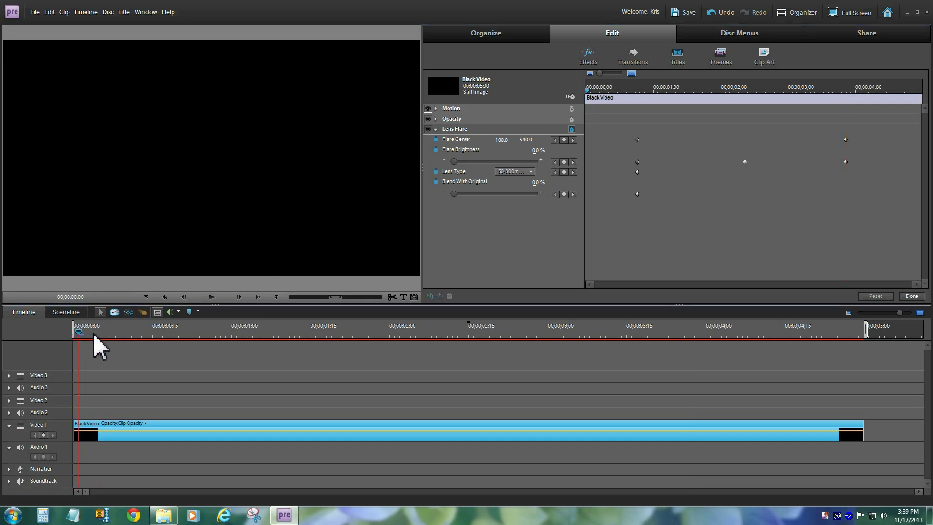
# Scrub the flare and display the Flare Center motion path at the first keyframe
pyautogui.moveTo(140, 338); pyautogui.dragTo(178, 341)
pyautogui.moveTo(179, 340)
pyautogui.mouseDown()
pyautogui.moveTo(283, 347)
pyautogui.moveTo(323, 336)
pyautogui.moveTo(570, 332)
pyautogui.moveTo(500, 342)
pyautogui.moveTo(480, 357)
pyautogui.mouseUp()
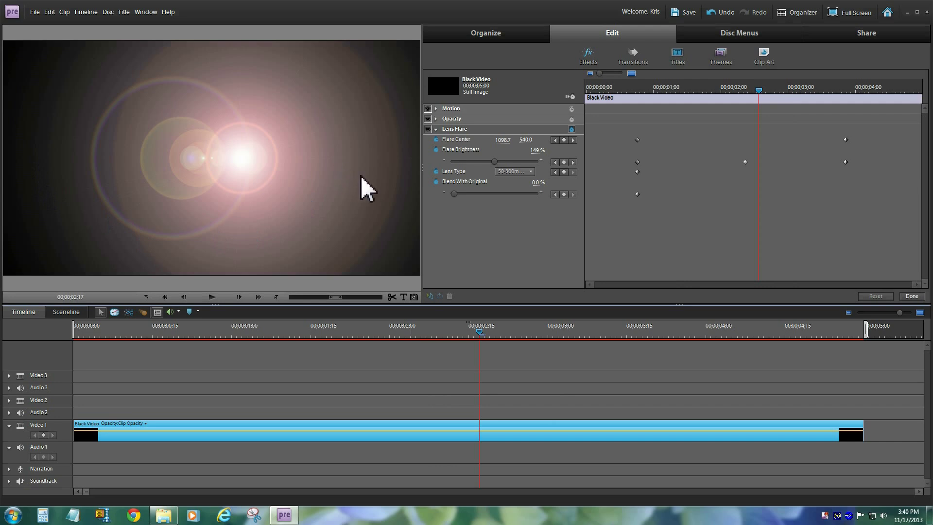
pyautogui.click(555, 140)
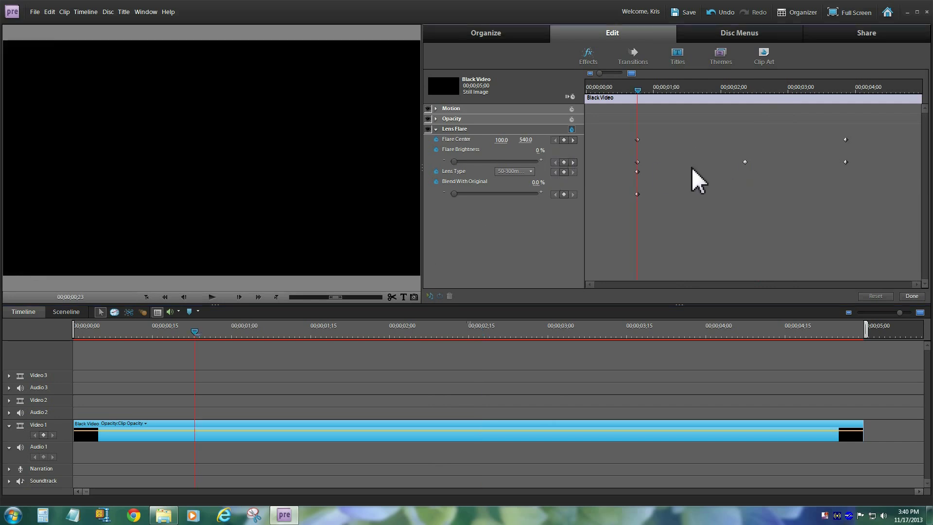
pyautogui.click(573, 163)
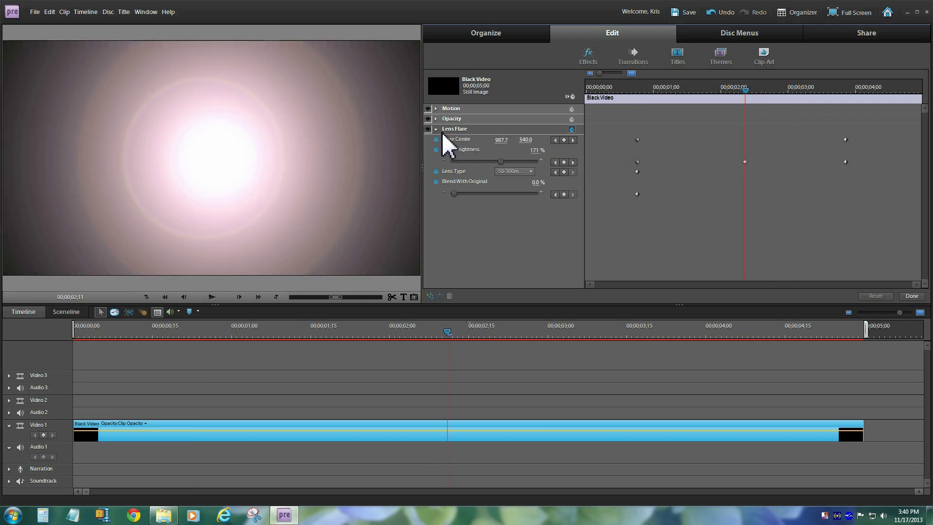
pyautogui.click(503, 140)
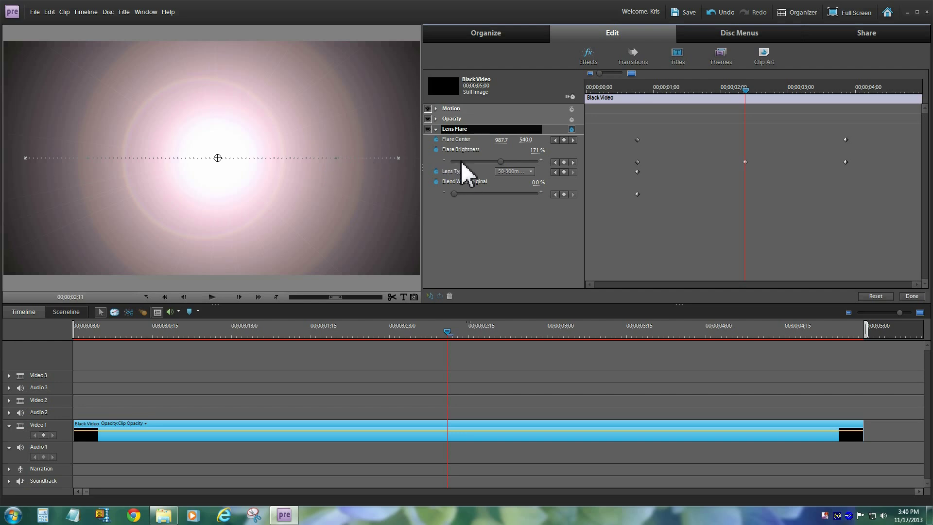
pyautogui.click(554, 162)
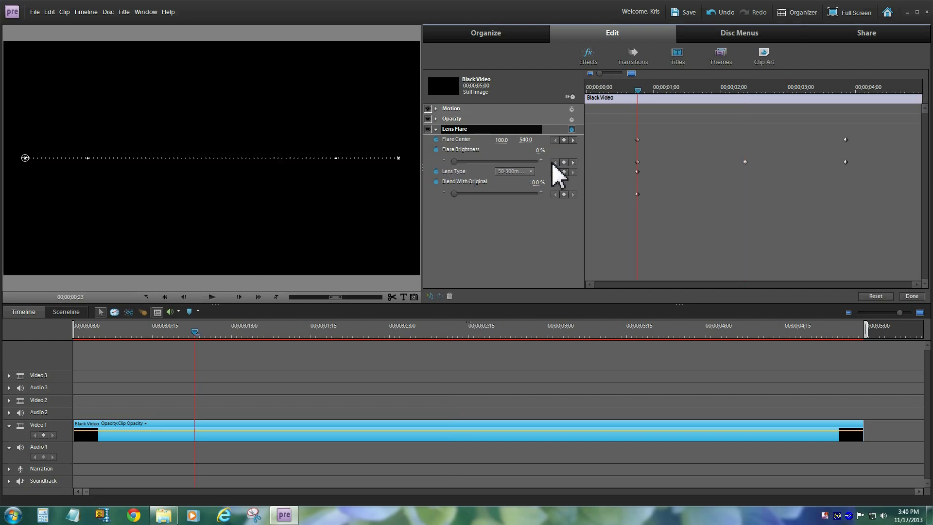
# Drag the start and end Bezier handles downward into a U-curve and preview it
pyautogui.moveTo(88, 161); pyautogui.dragTo(88, 215)
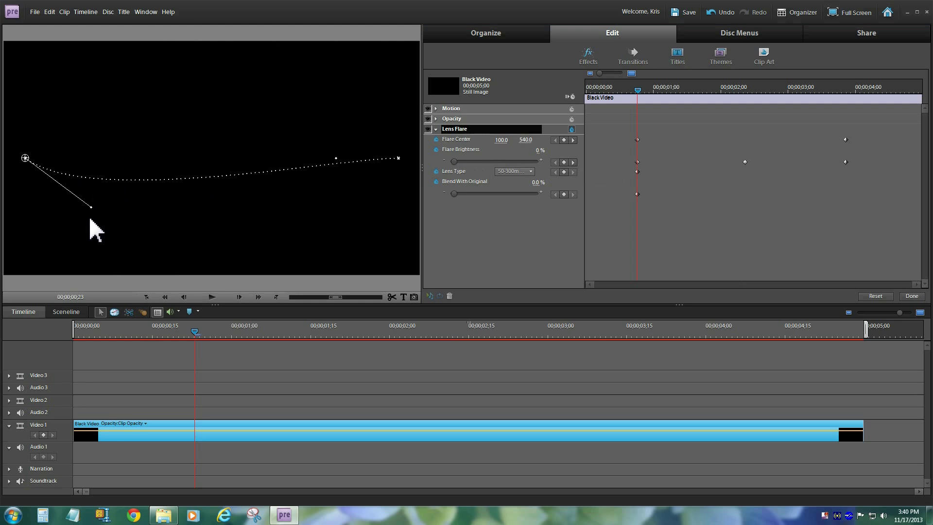
pyautogui.moveTo(336, 160); pyautogui.dragTo(315, 236)
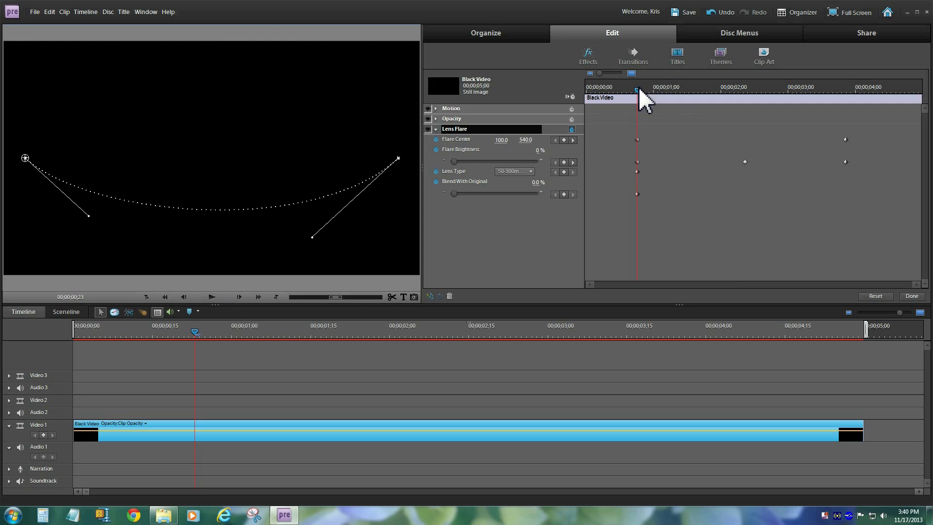
pyautogui.moveTo(639, 88); pyautogui.dragTo(753, 95)
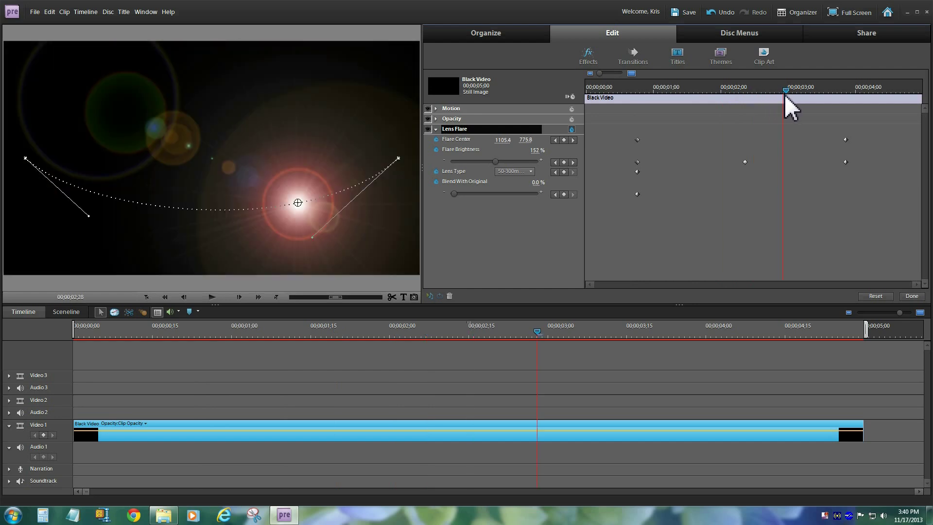
pyautogui.moveTo(785, 95)
pyautogui.mouseDown()
pyautogui.moveTo(806, 98)
pyautogui.moveTo(742, 102)
pyautogui.mouseUp()
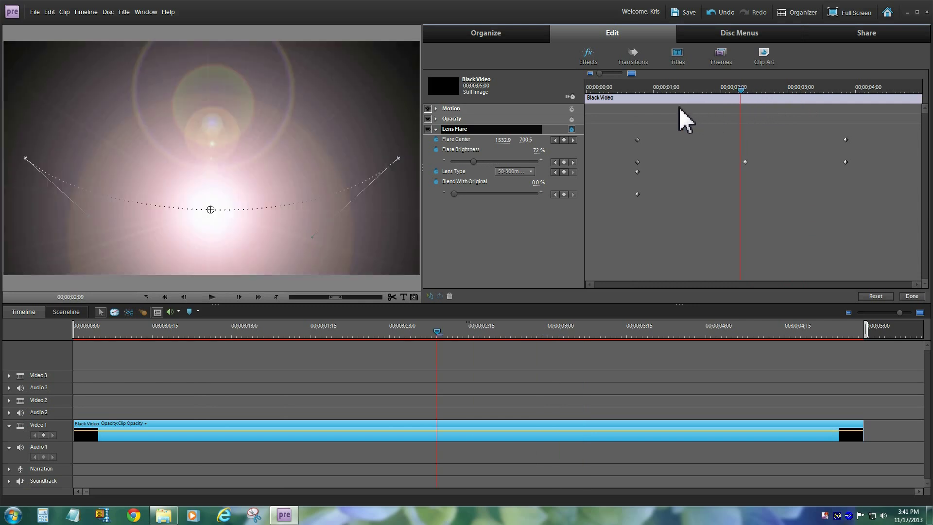
pyautogui.click(554, 138)
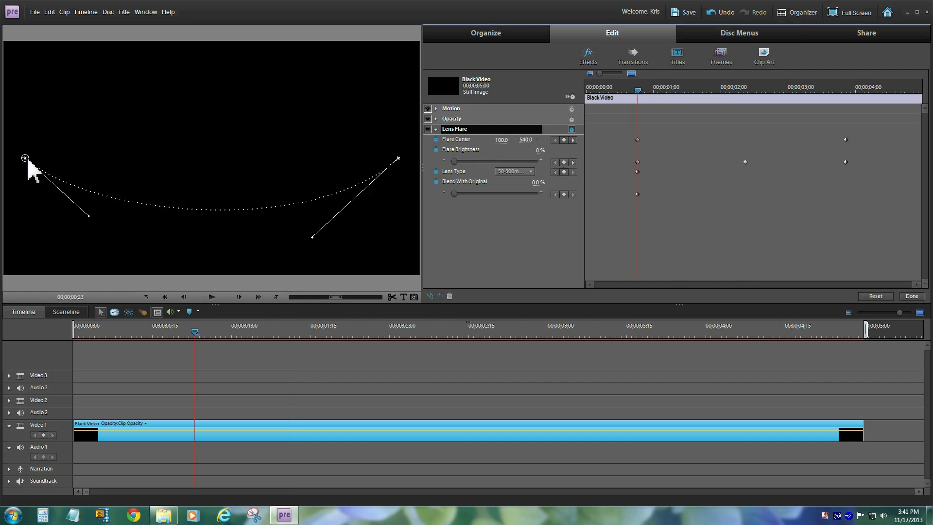
# Raise the flare's starting point toward the top-left corner
pyautogui.moveTo(25, 157); pyautogui.dragTo(22, 85)
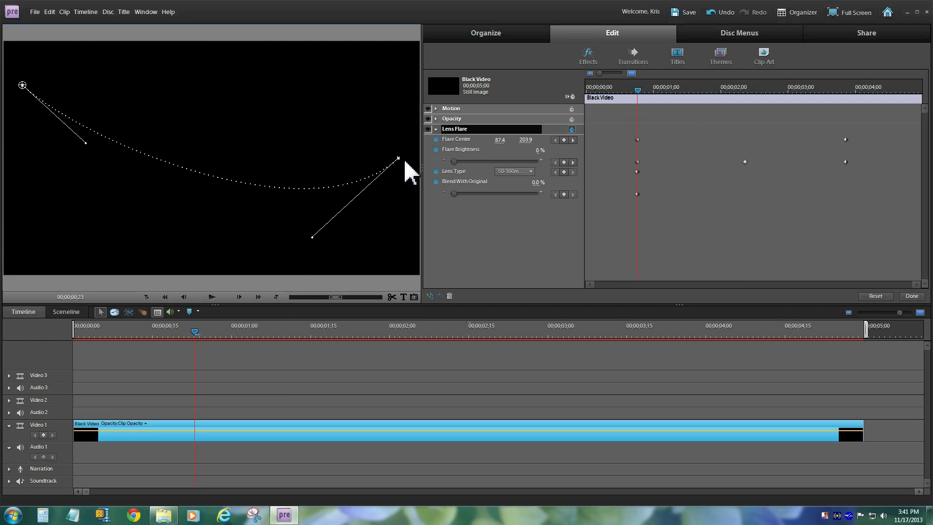
pyautogui.click(399, 249)
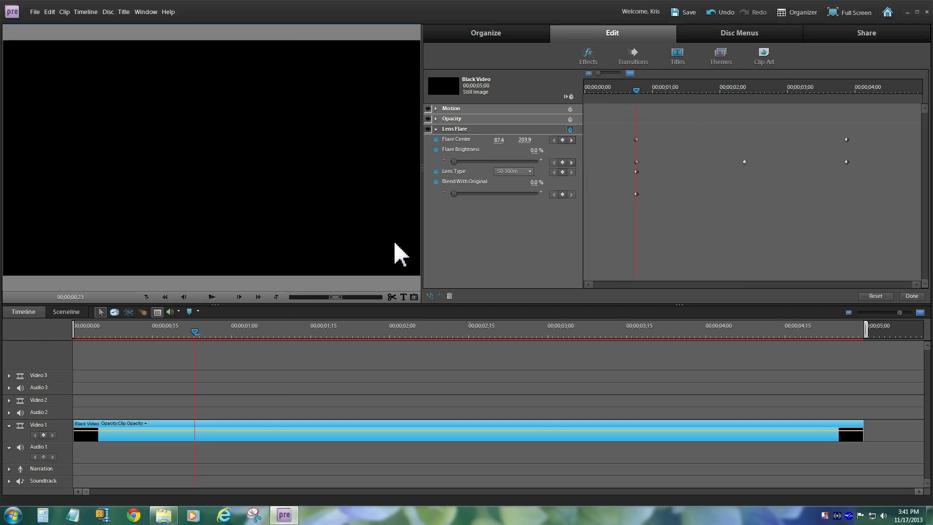
pyautogui.click(523, 130)
pyautogui.click(280, 130)
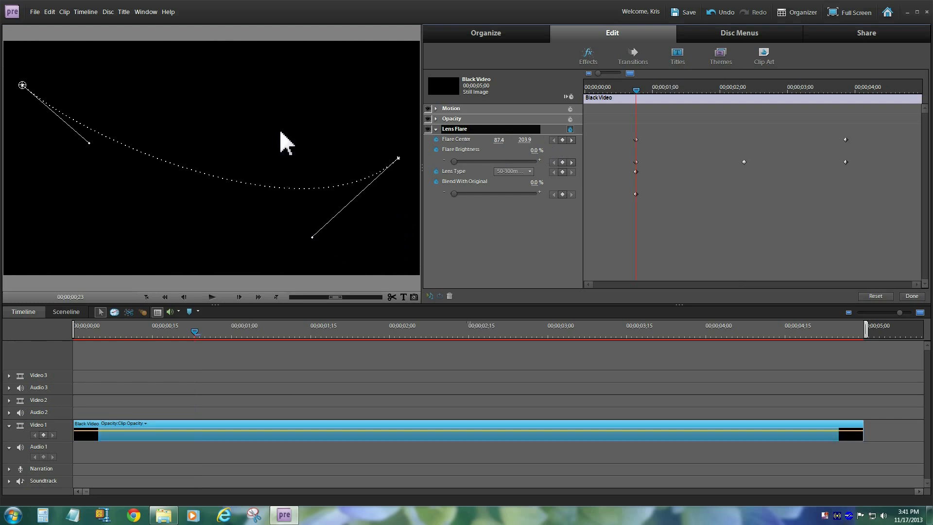
# Lower the ending point and adjust both Bezier handles into a sweeping S-curve
pyautogui.click(570, 140)
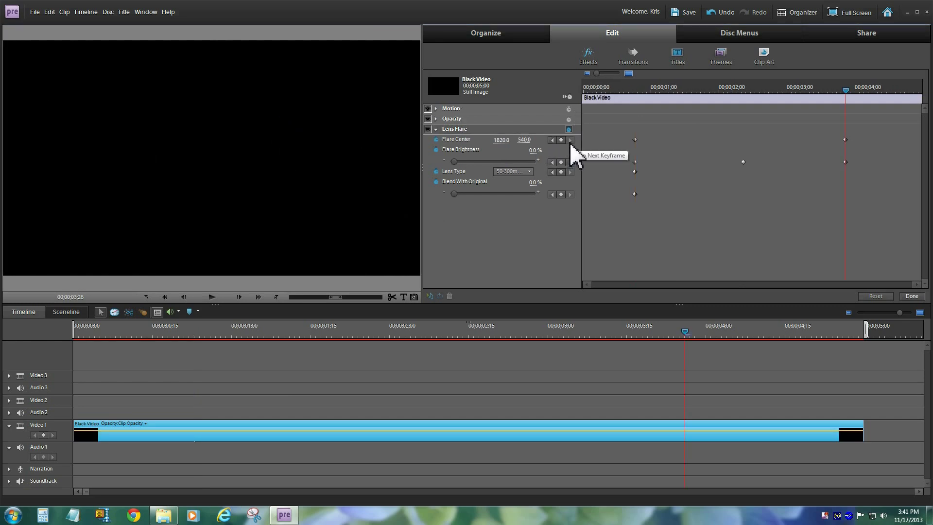
pyautogui.click(528, 129)
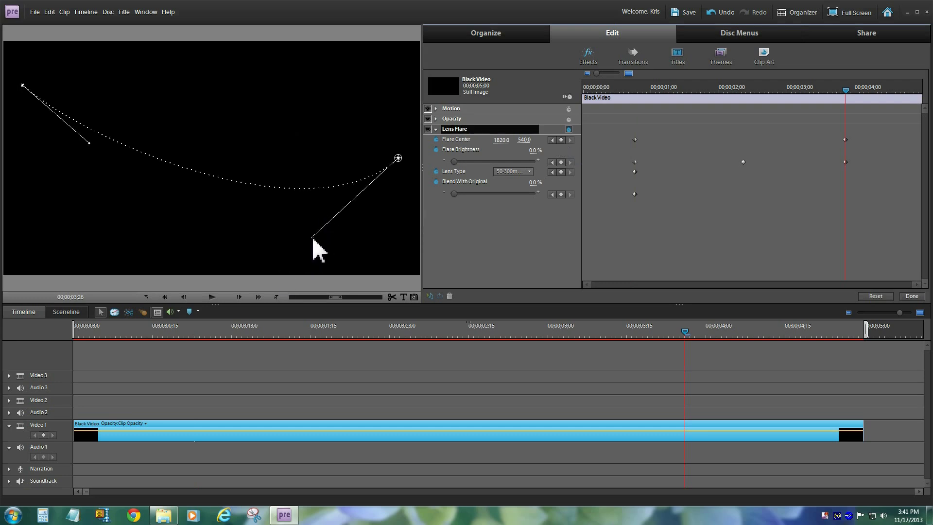
pyautogui.moveTo(313, 238); pyautogui.dragTo(287, 96)
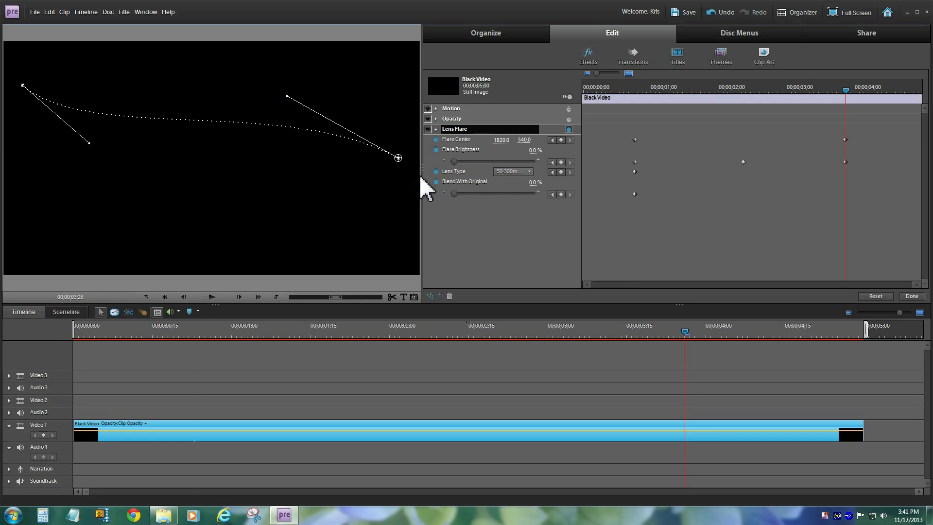
pyautogui.moveTo(398, 158); pyautogui.dragTo(385, 242)
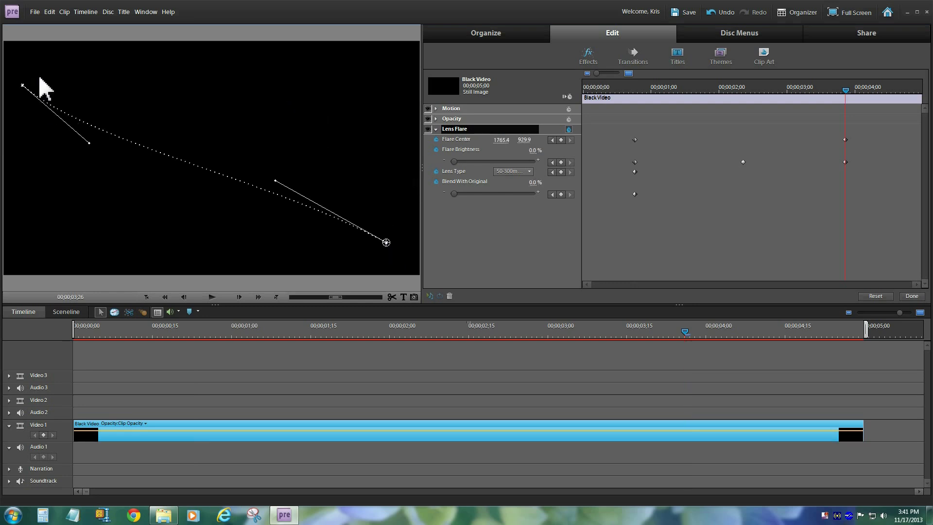
pyautogui.moveTo(88, 144); pyautogui.dragTo(55, 234)
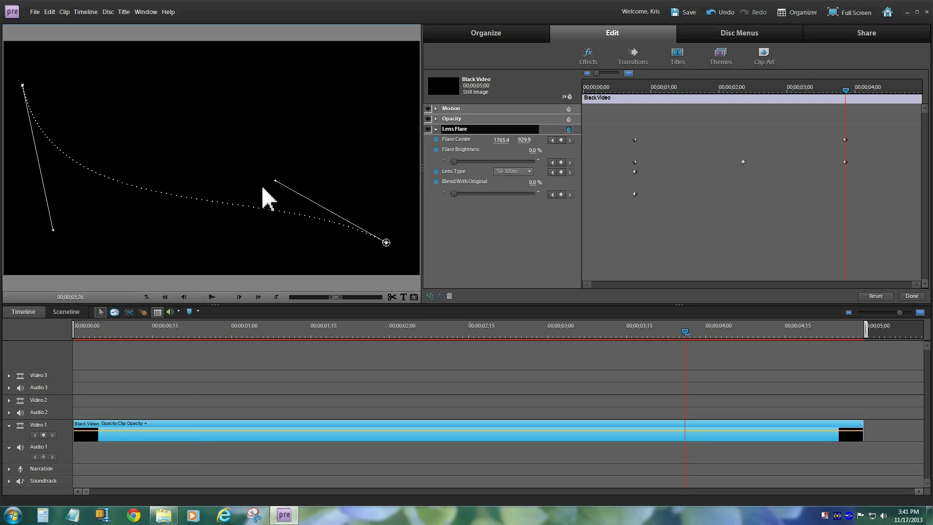
pyautogui.moveTo(276, 180); pyautogui.dragTo(298, 136)
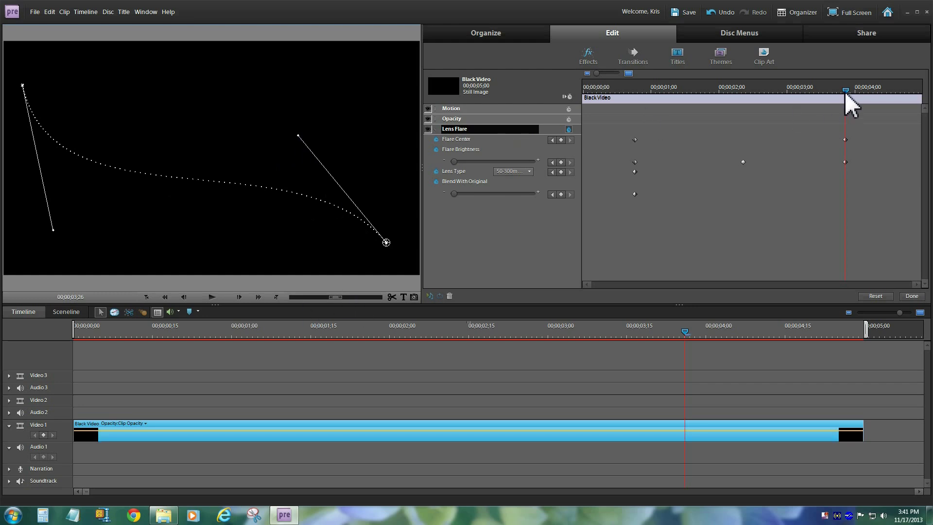
pyautogui.moveTo(845, 91); pyautogui.dragTo(815, 99)
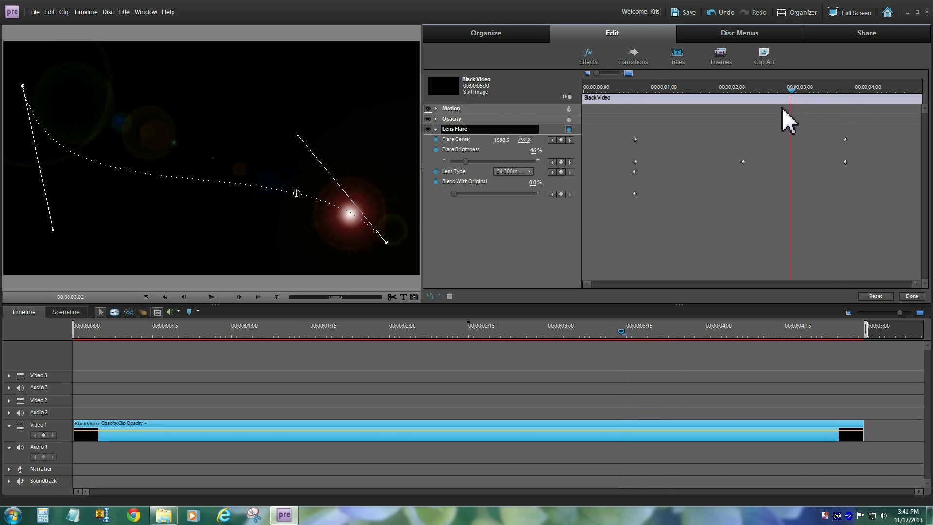
pyautogui.moveTo(764, 111); pyautogui.dragTo(631, 119)
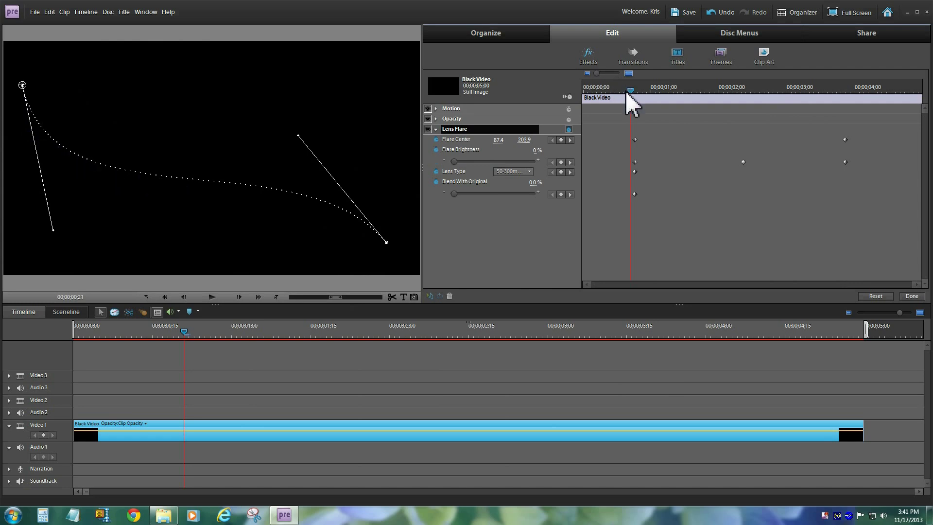
# Drag a Flare Brightness keyframe later and scrub to review the flare along its path
pyautogui.moveTo(631, 95); pyautogui.dragTo(716, 92)
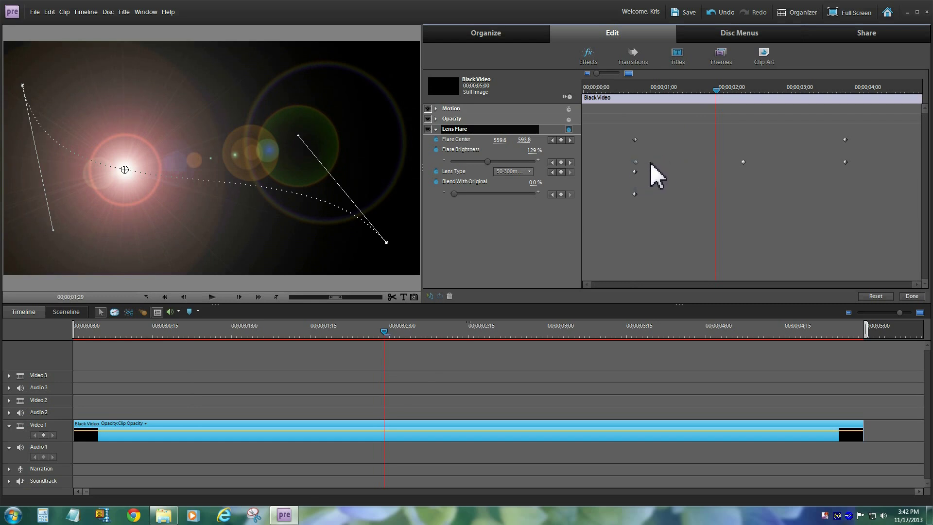
pyautogui.moveTo(650, 163); pyautogui.dragTo(706, 163)
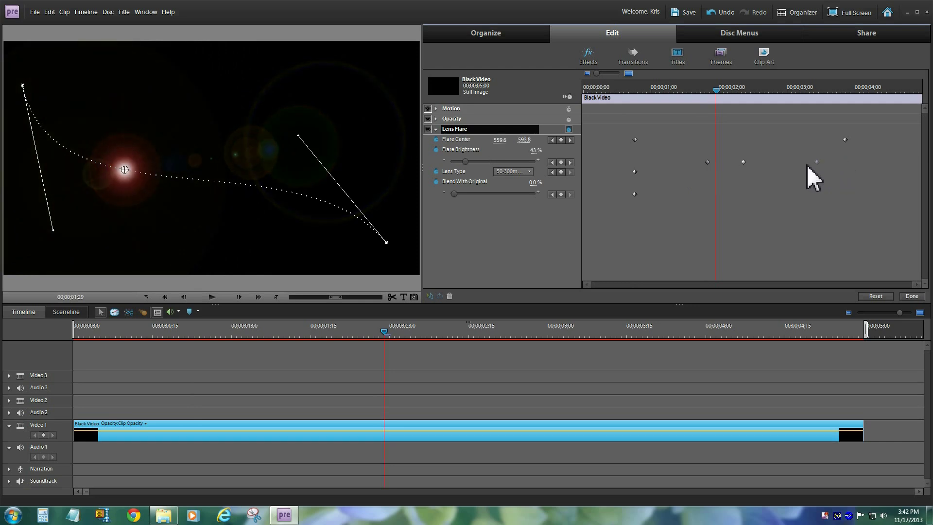
pyautogui.click(707, 91)
pyautogui.click(638, 90)
pyautogui.press('Right')
pyautogui.press('Right')
pyautogui.press('Right')
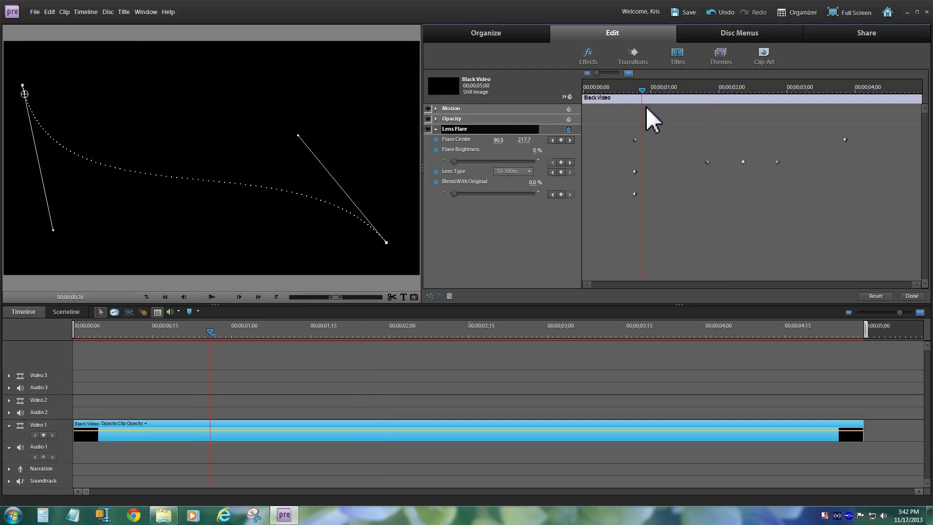
pyautogui.moveTo(645, 110); pyautogui.dragTo(681, 110)
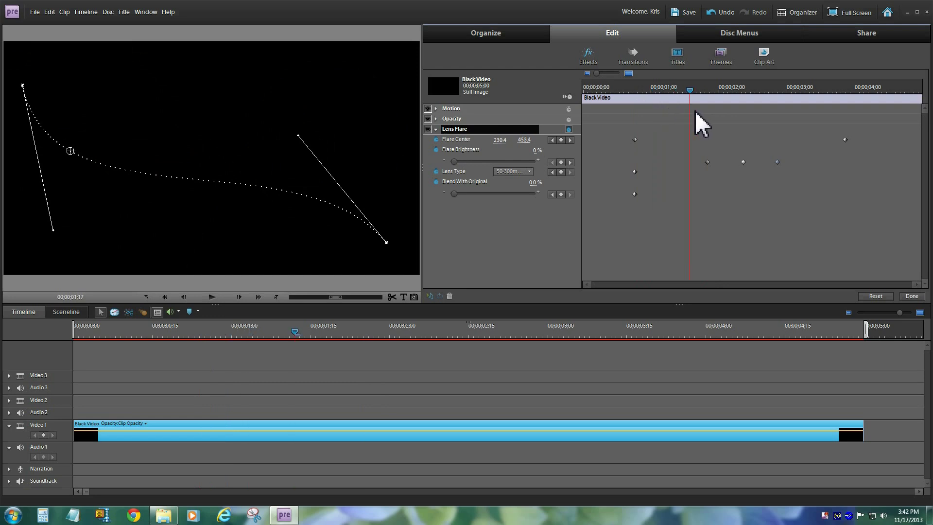
pyautogui.moveTo(700, 111); pyautogui.dragTo(774, 114)
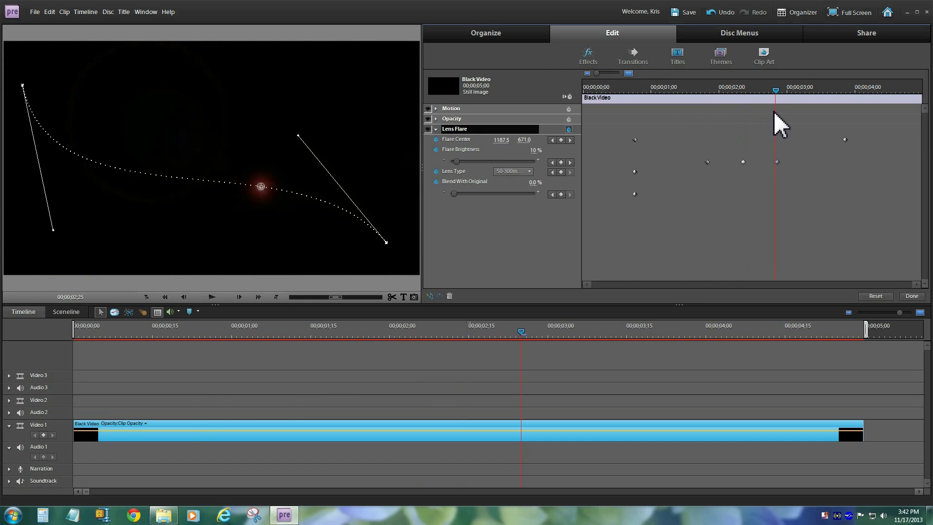
# Add a Flare Brightness keyframe at 00;23 and raise the next keyframe to 48%
pyautogui.click(554, 163)
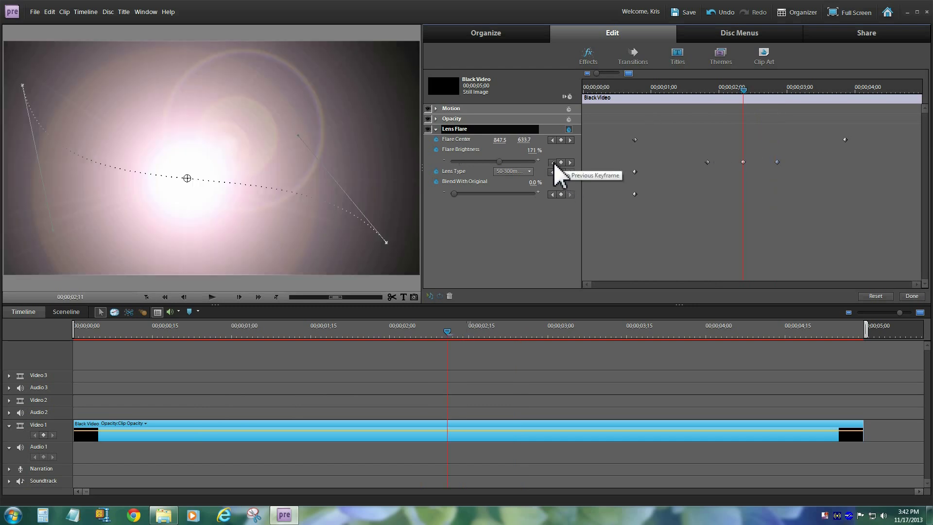
pyautogui.click(554, 162)
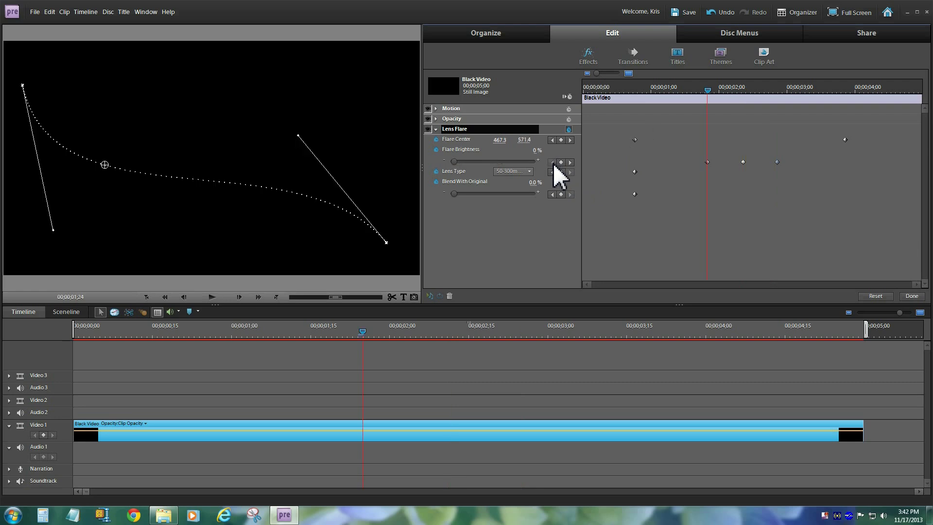
pyautogui.click(552, 172)
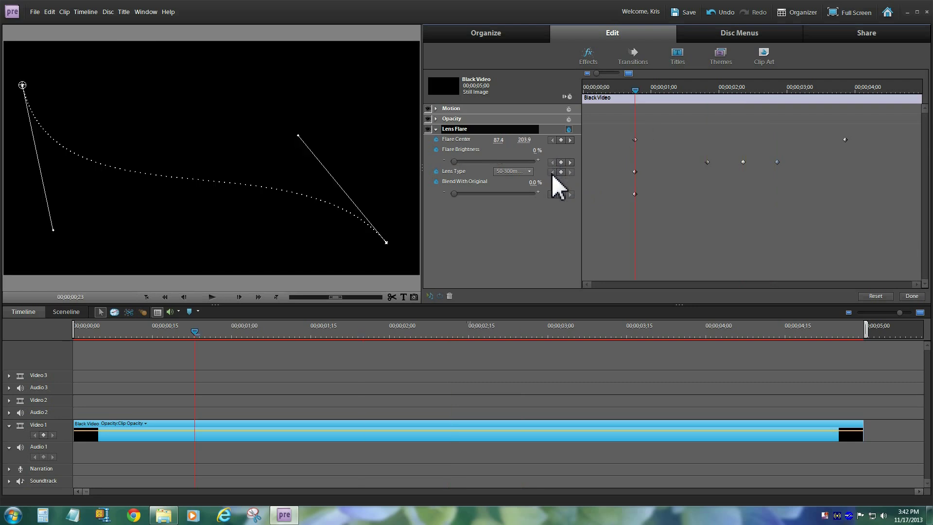
pyautogui.click(561, 163)
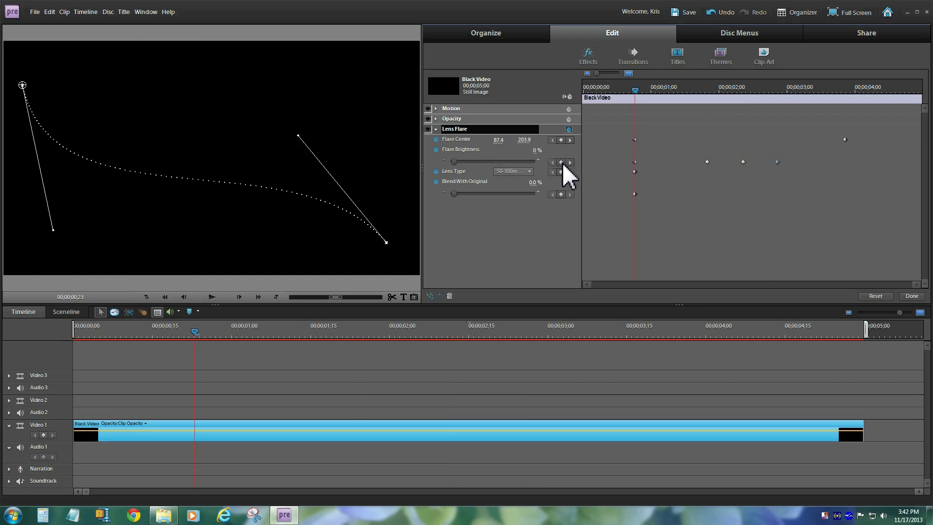
pyautogui.click(571, 163)
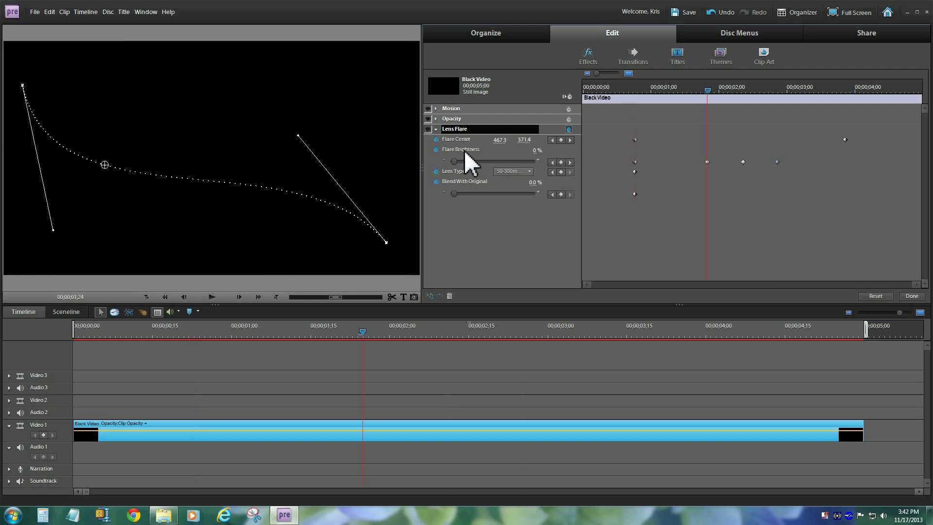
pyautogui.moveTo(454, 161); pyautogui.dragTo(465, 161)
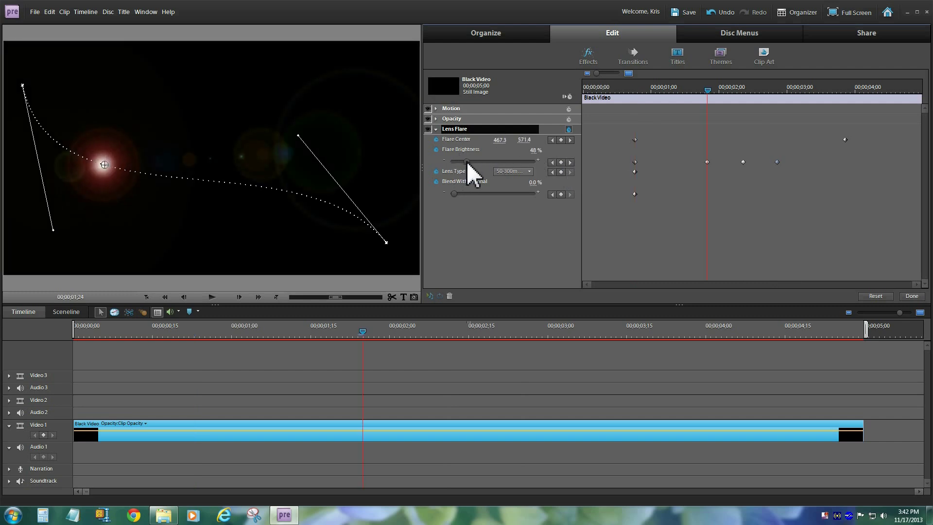
# Add a Flare Brightness keyframe at 03;26, set the previous one to 28%, and scrub
pyautogui.click(571, 162)
pyautogui.click(570, 161)
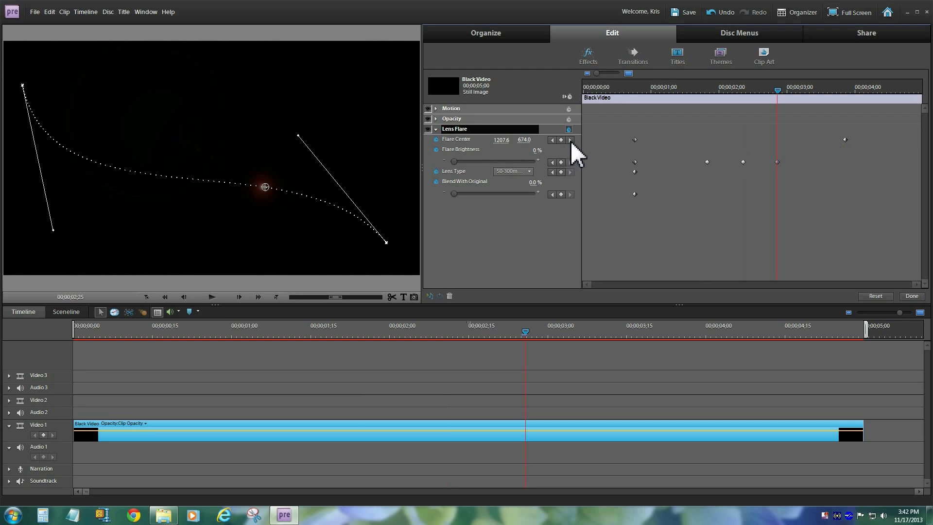
pyautogui.click(571, 140)
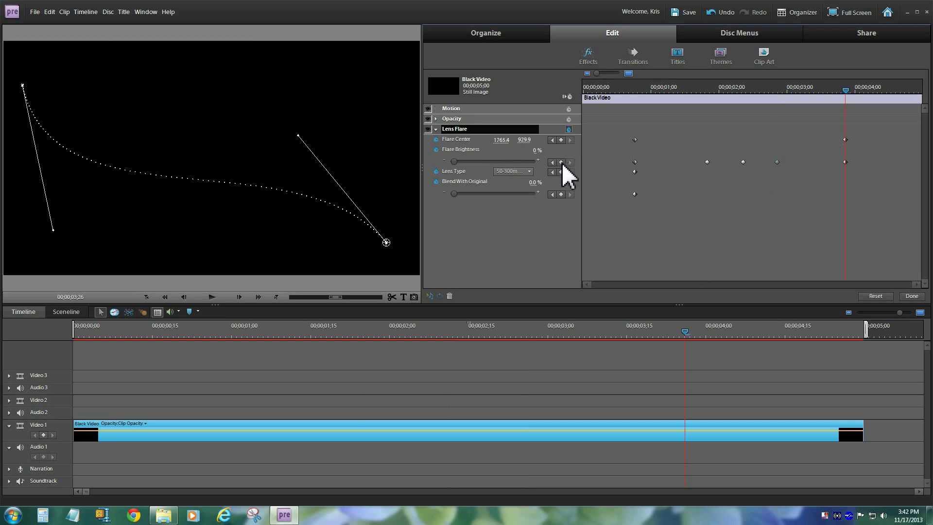
pyautogui.click(562, 163)
pyautogui.click(553, 163)
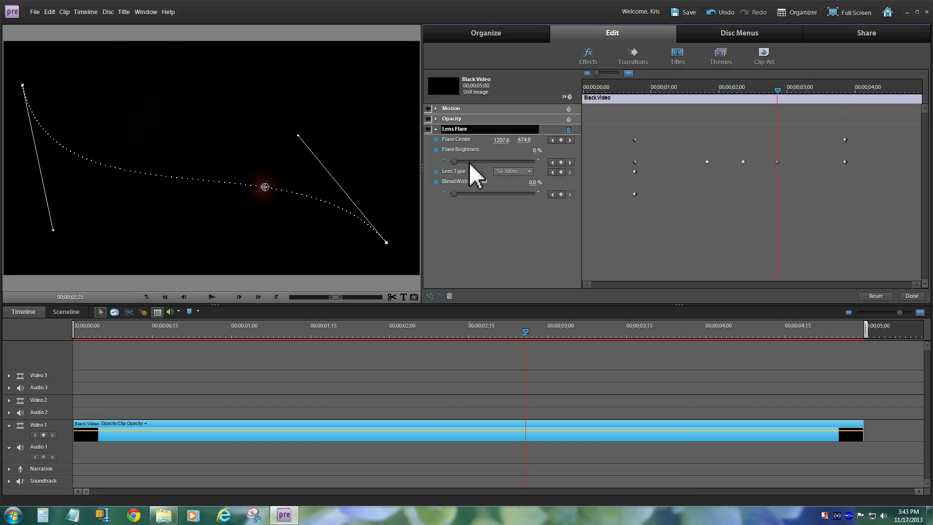
pyautogui.moveTo(458, 160); pyautogui.dragTo(462, 162)
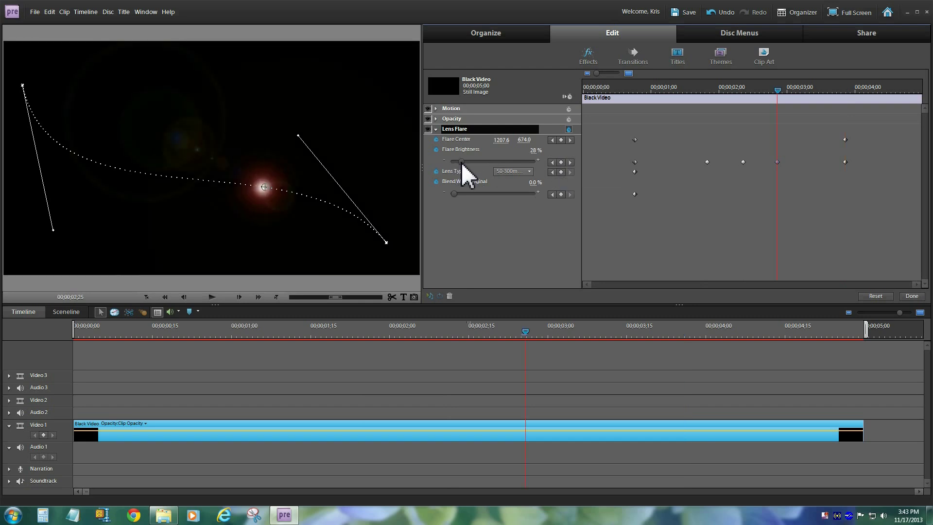
pyautogui.moveTo(643, 91); pyautogui.dragTo(635, 92)
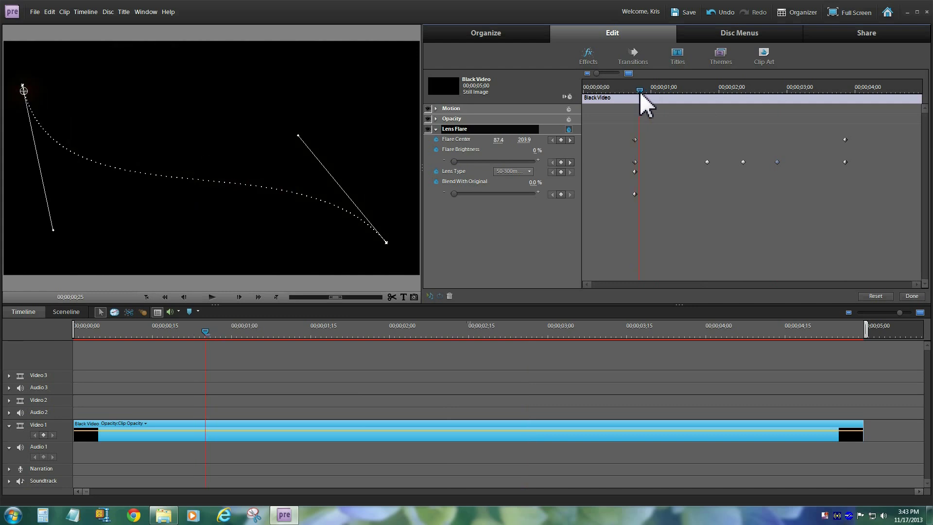
pyautogui.moveTo(638, 92); pyautogui.dragTo(731, 96)
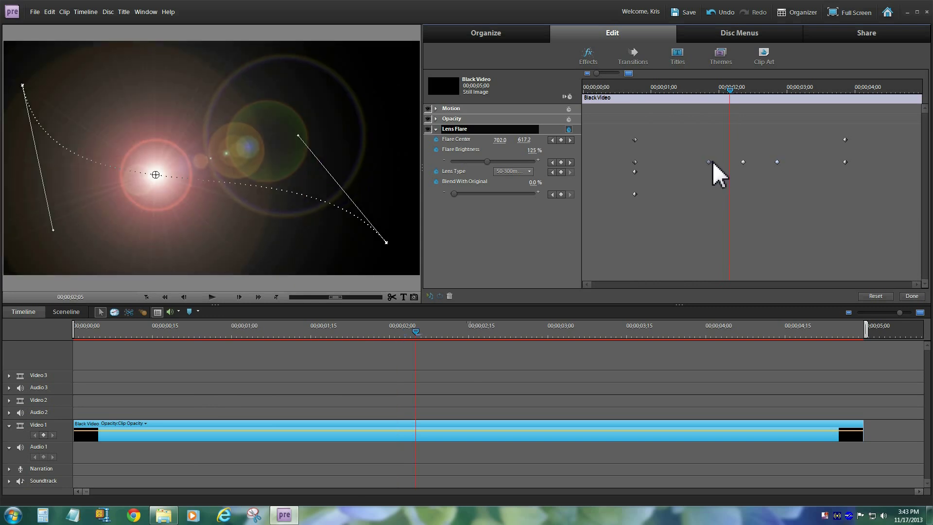
# Move the peak brightness keyframe later, shift a group of brightness keyframes earlier, and rewind
pyautogui.moveTo(710, 162); pyautogui.dragTo(718, 161)
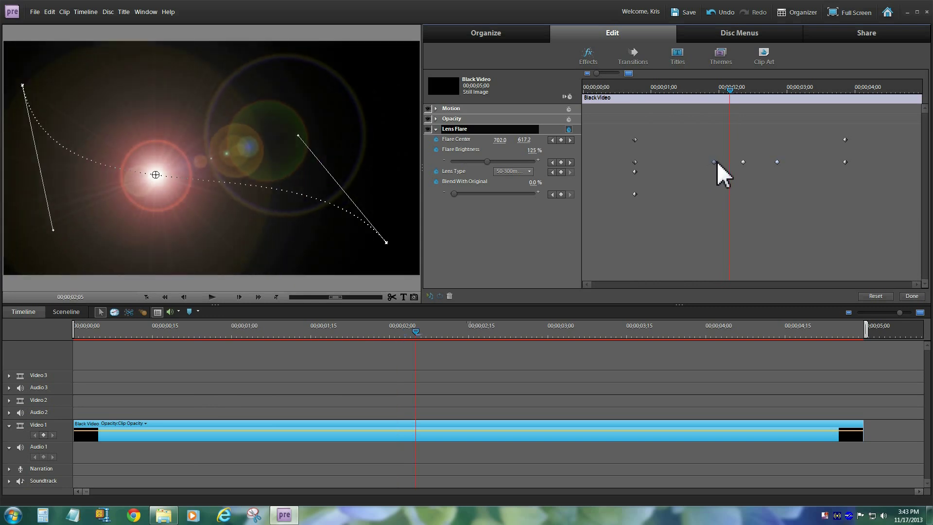
pyautogui.click(775, 163)
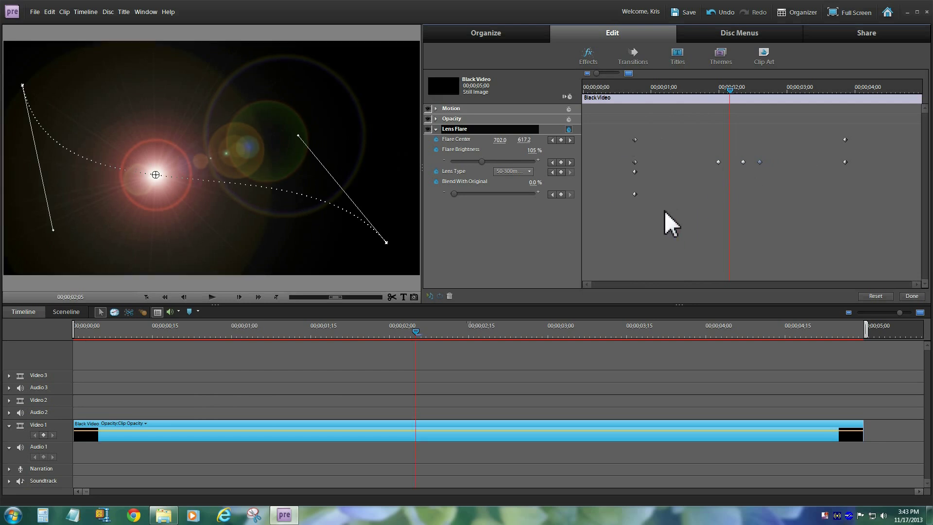
pyautogui.moveTo(621, 218); pyautogui.dragTo(850, 144)
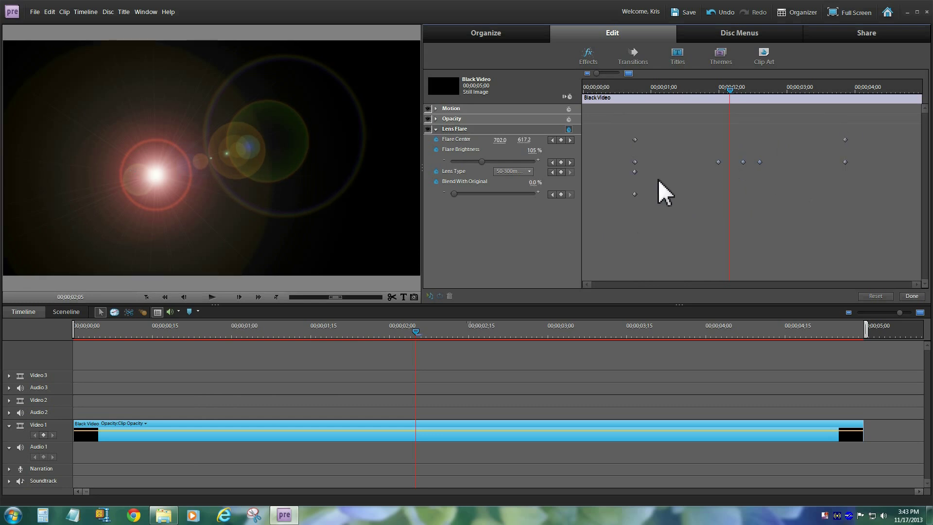
pyautogui.moveTo(752, 164)
pyautogui.mouseDown()
pyautogui.moveTo(706, 164)
pyautogui.moveTo(745, 162)
pyautogui.mouseUp()
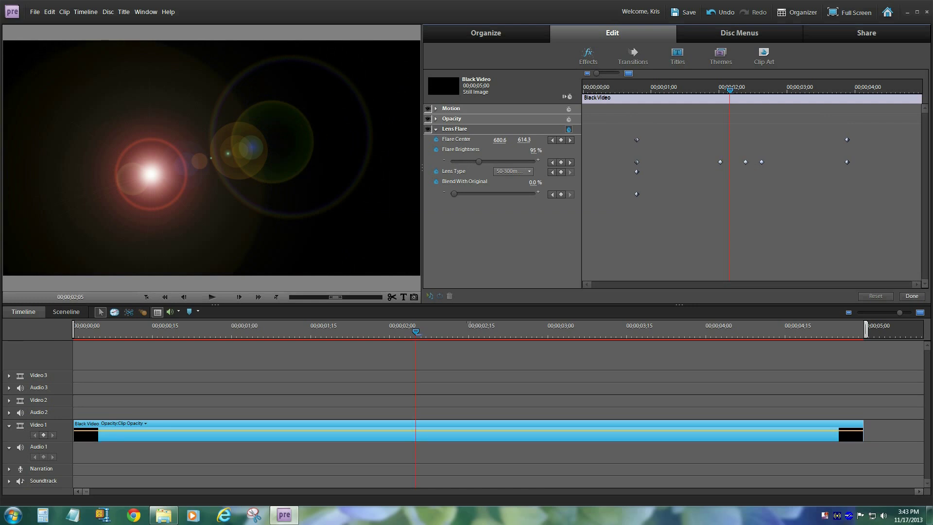
pyautogui.click(84, 334)
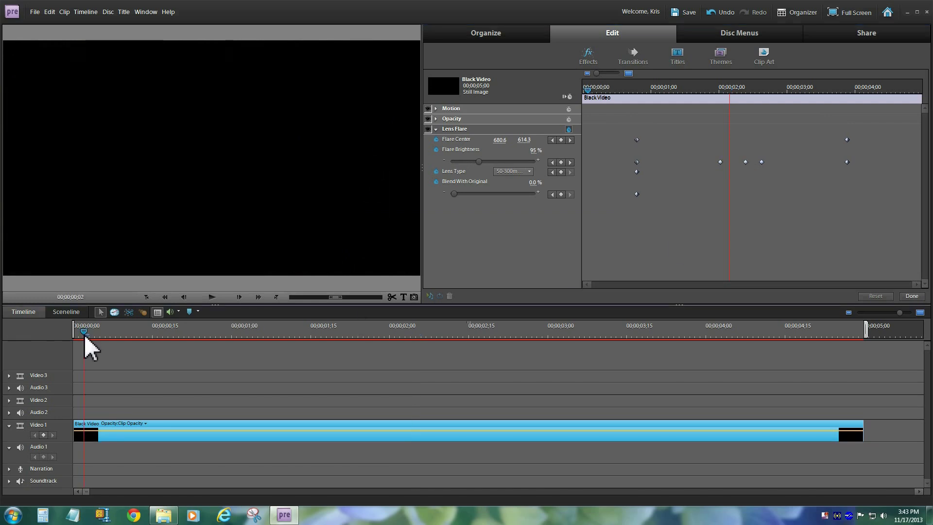
pyautogui.moveTo(84, 336); pyautogui.dragTo(65, 334)
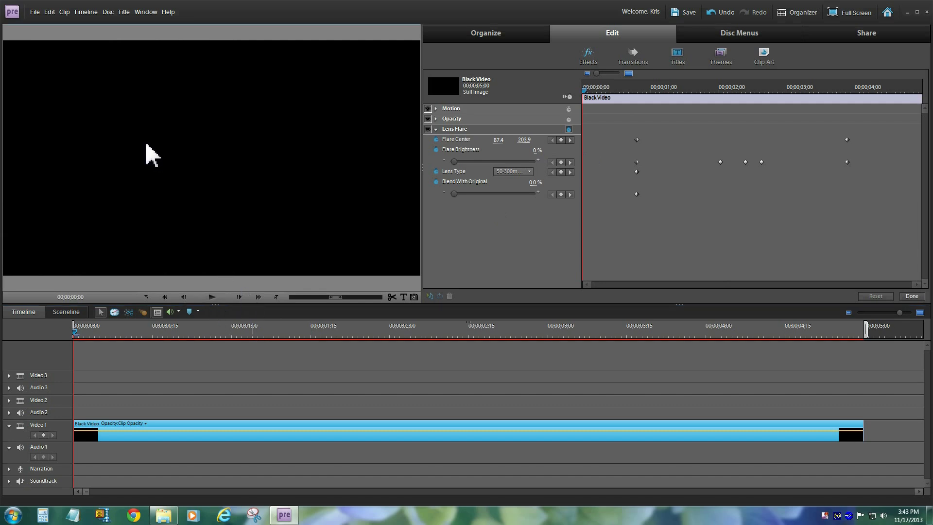
pyautogui.press('space')
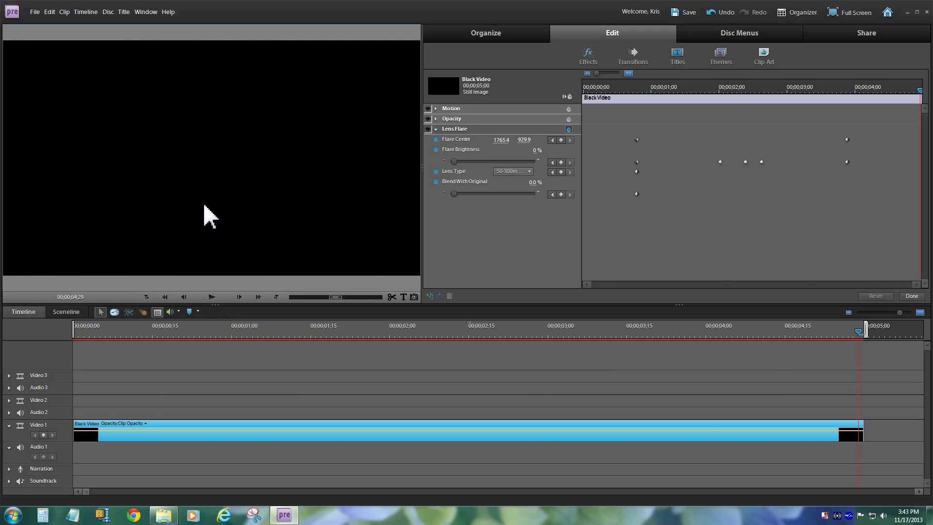
# Close the Lens Flare settings, reselect the black clip, briefly reopen its Lens Flare settings, then close them
pyautogui.click(911, 298)
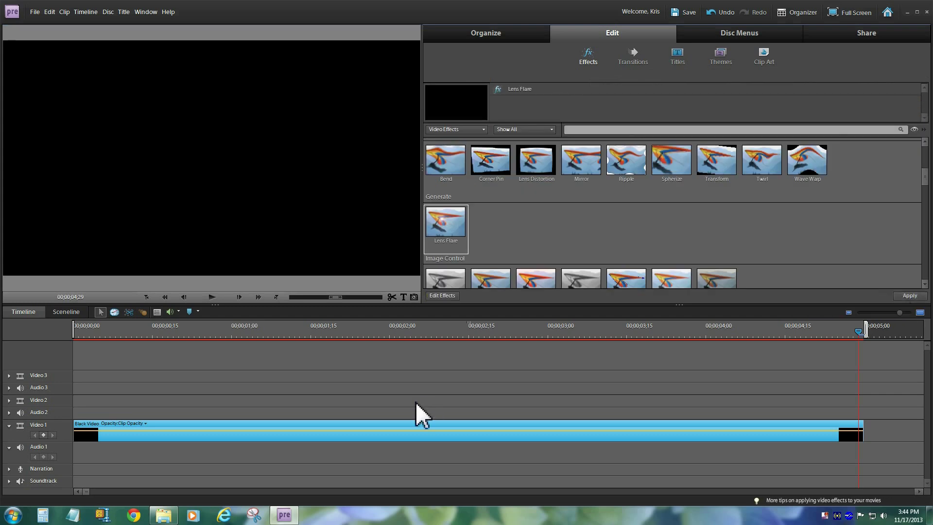
pyautogui.click(420, 385)
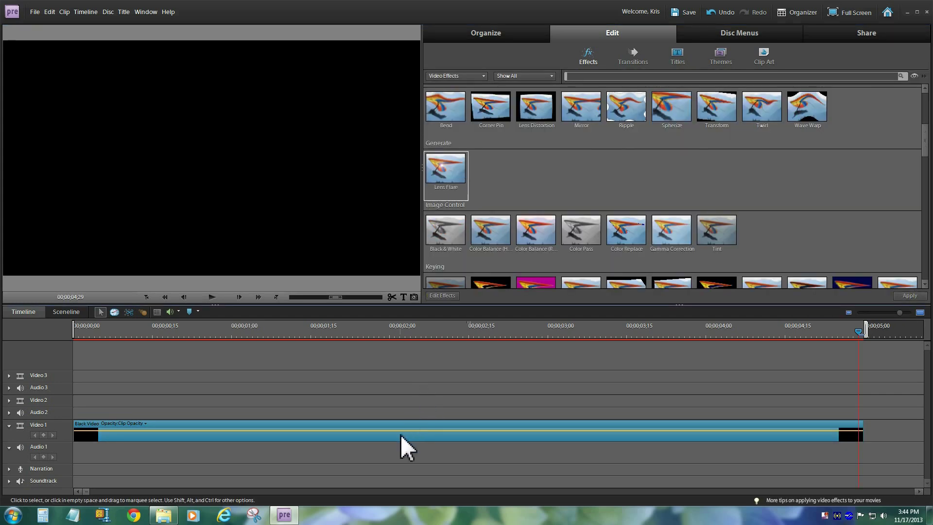
pyautogui.click(400, 433)
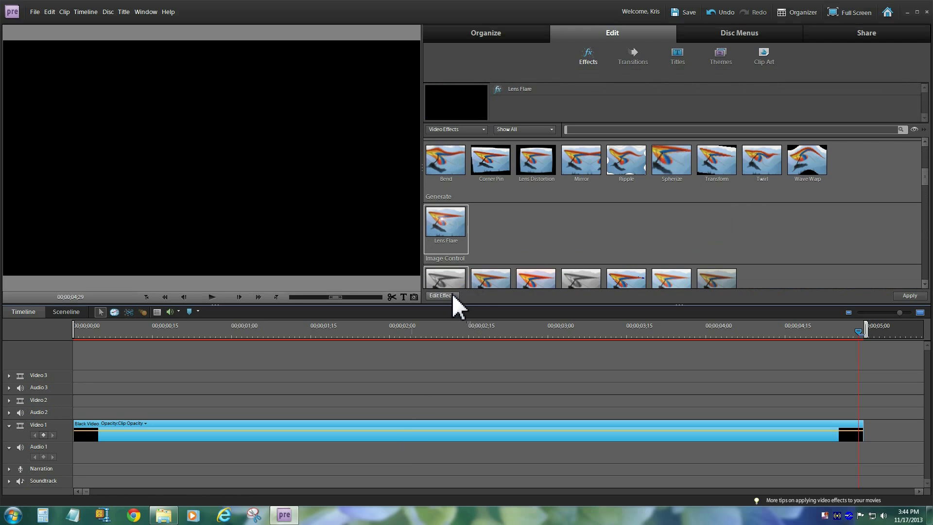
pyautogui.click(452, 296)
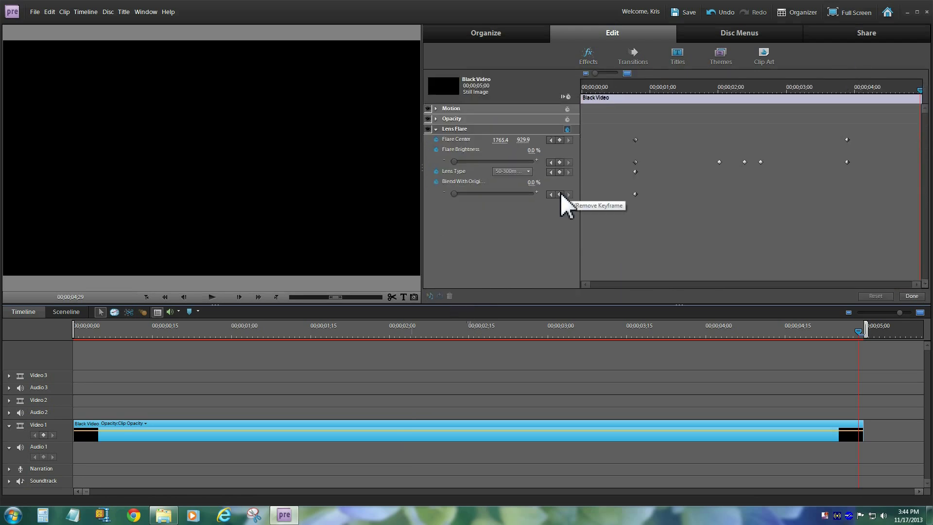
pyautogui.click(912, 296)
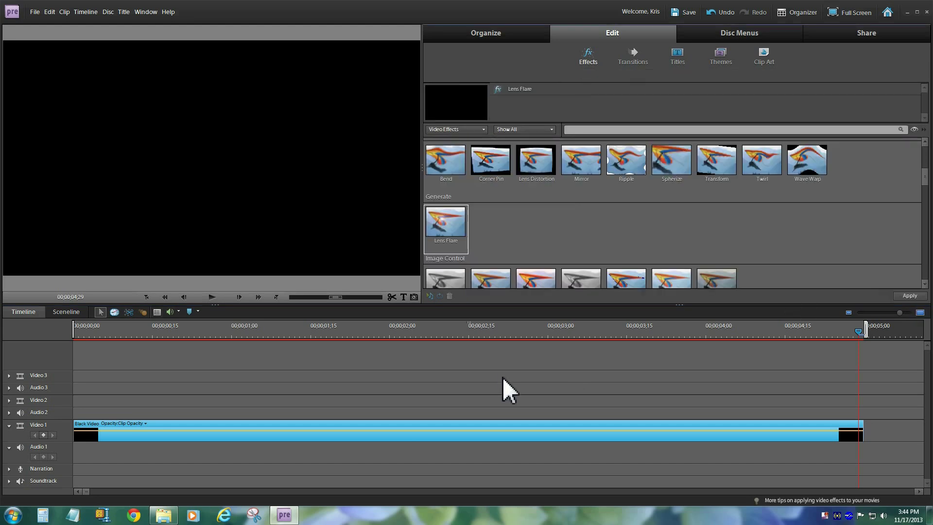